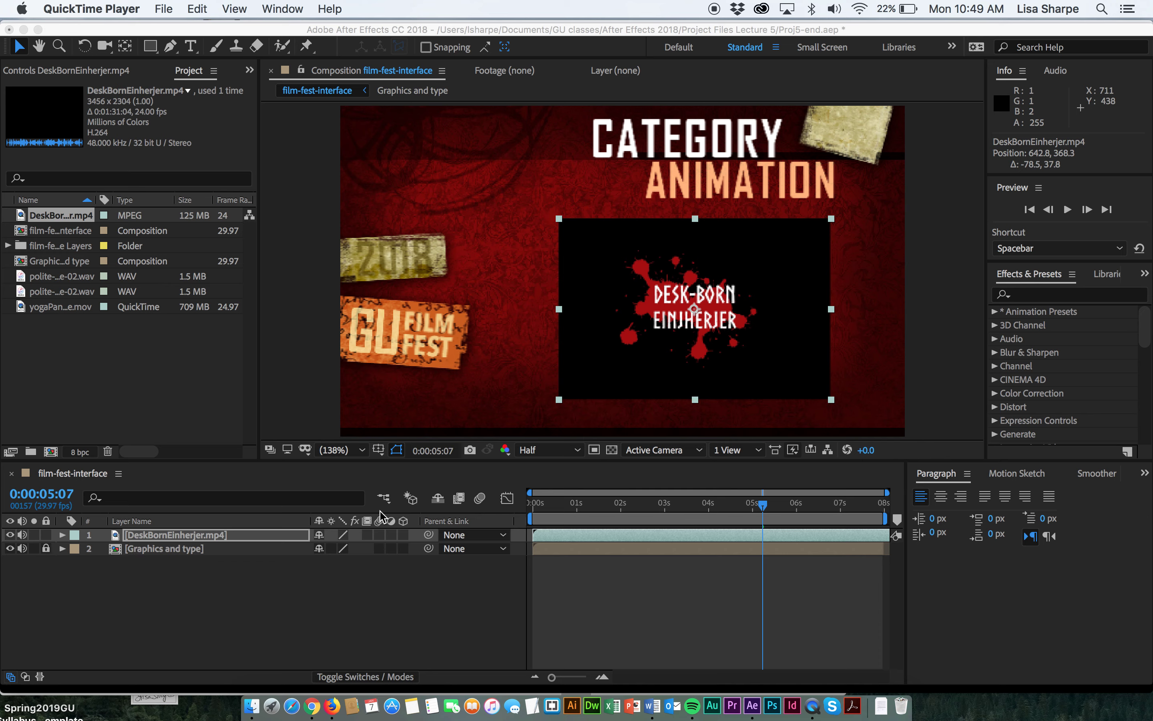
Preview the film-fest-interface composition from its first frame.
left_click(767, 509)
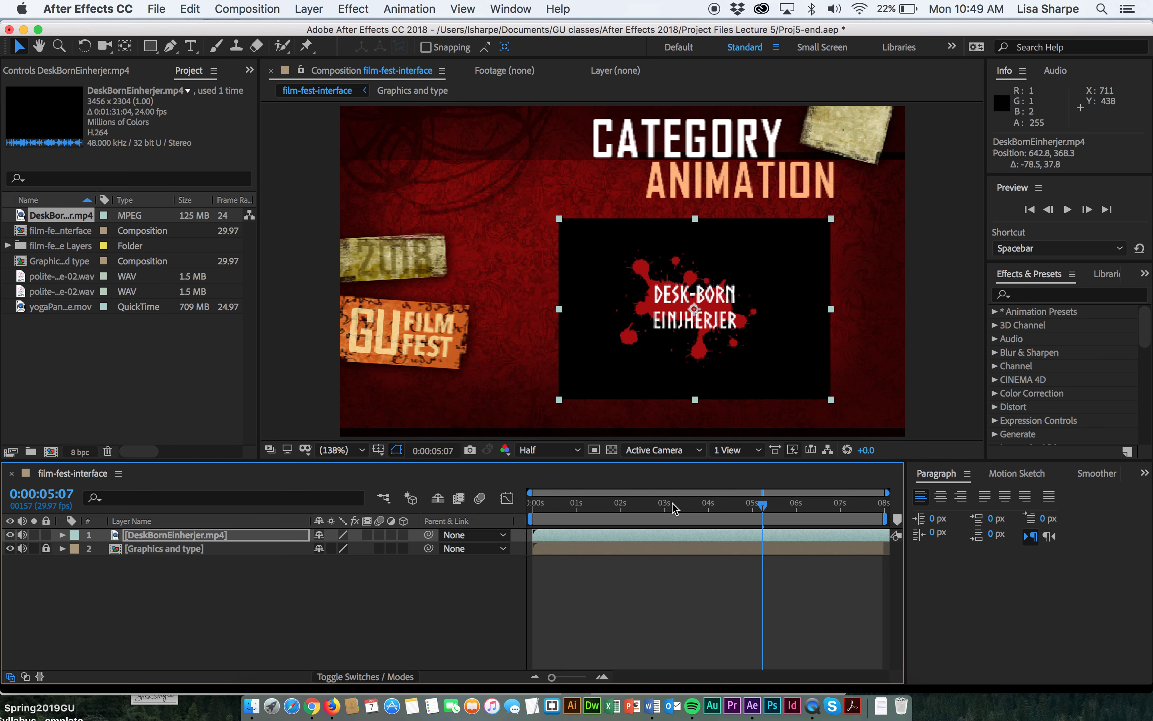
left_click_drag(762, 512, 510, 510)
key("space")
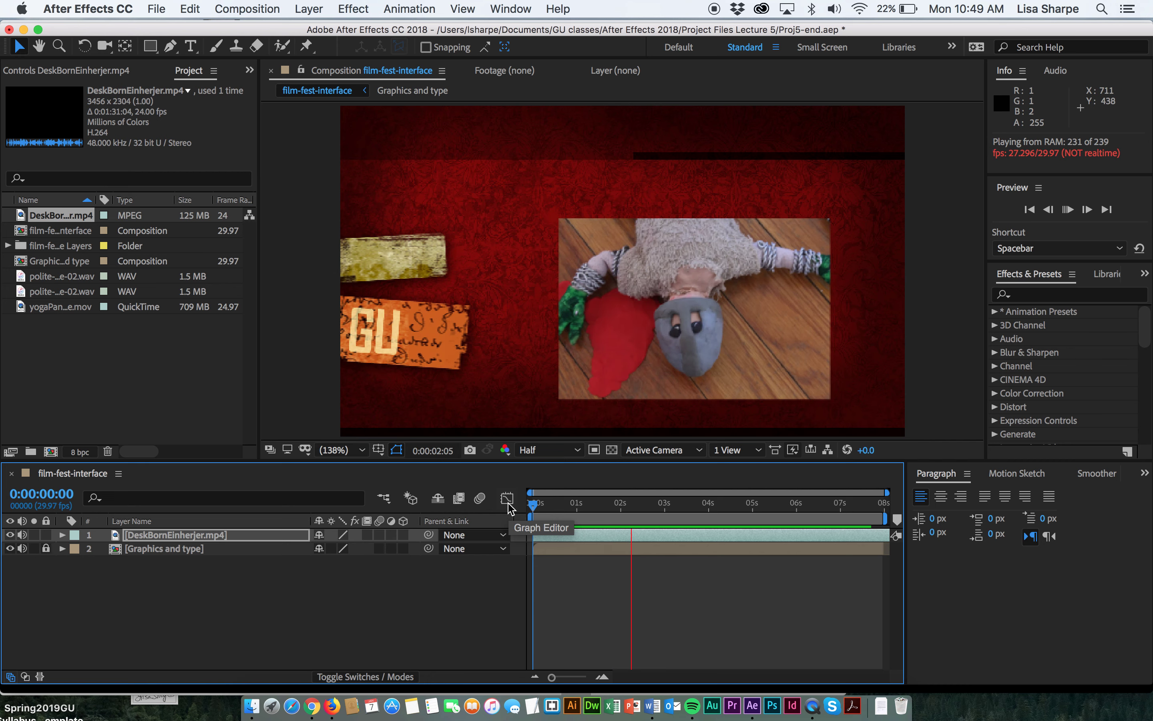
key("space")
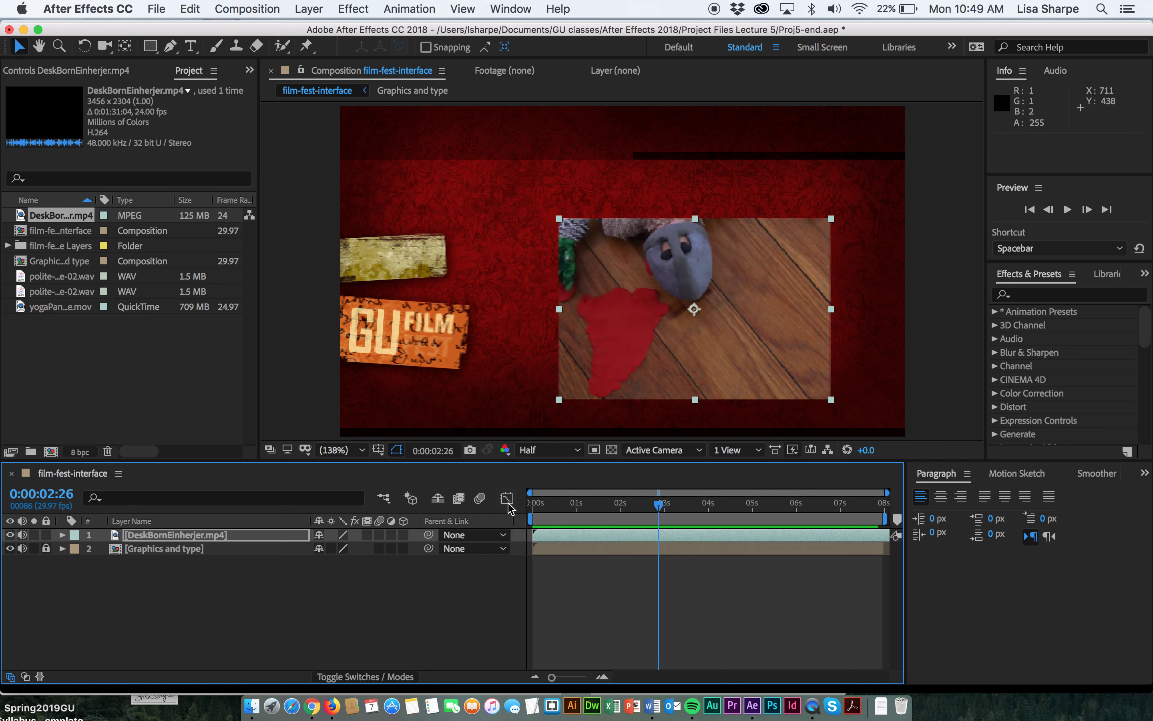
key("space")
key("space")
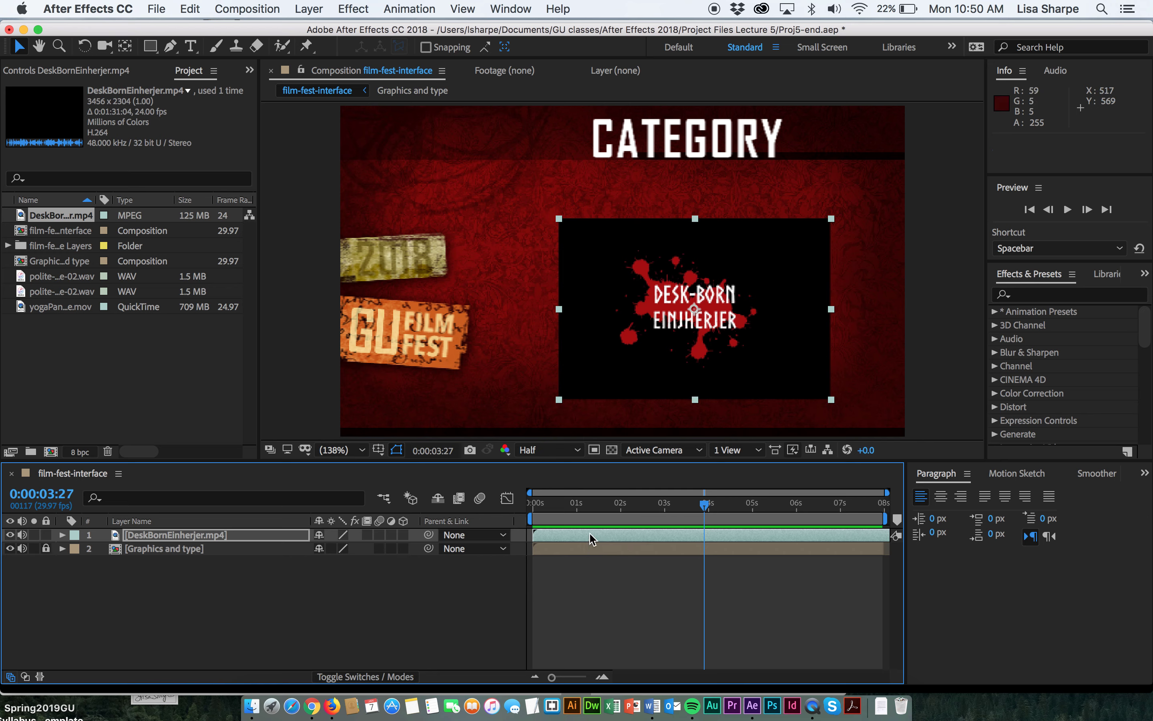
At 0:00:04:22, reposition the DeskBornEinherjer.mp4 video in the frame to 650.0, 366.8.
left_click_drag(707, 510, 748, 506)
key("Page_Up")
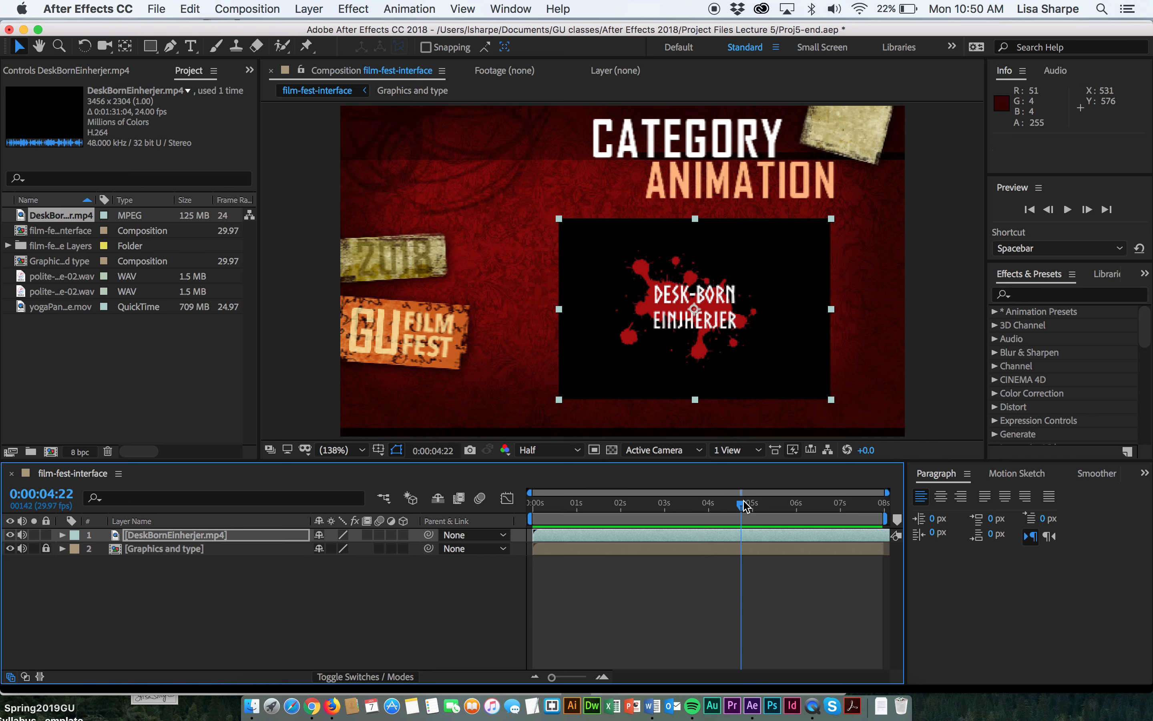
left_click_drag(779, 260, 782, 259)
key("Right")
key("Right")
key("Right")
key("Right")
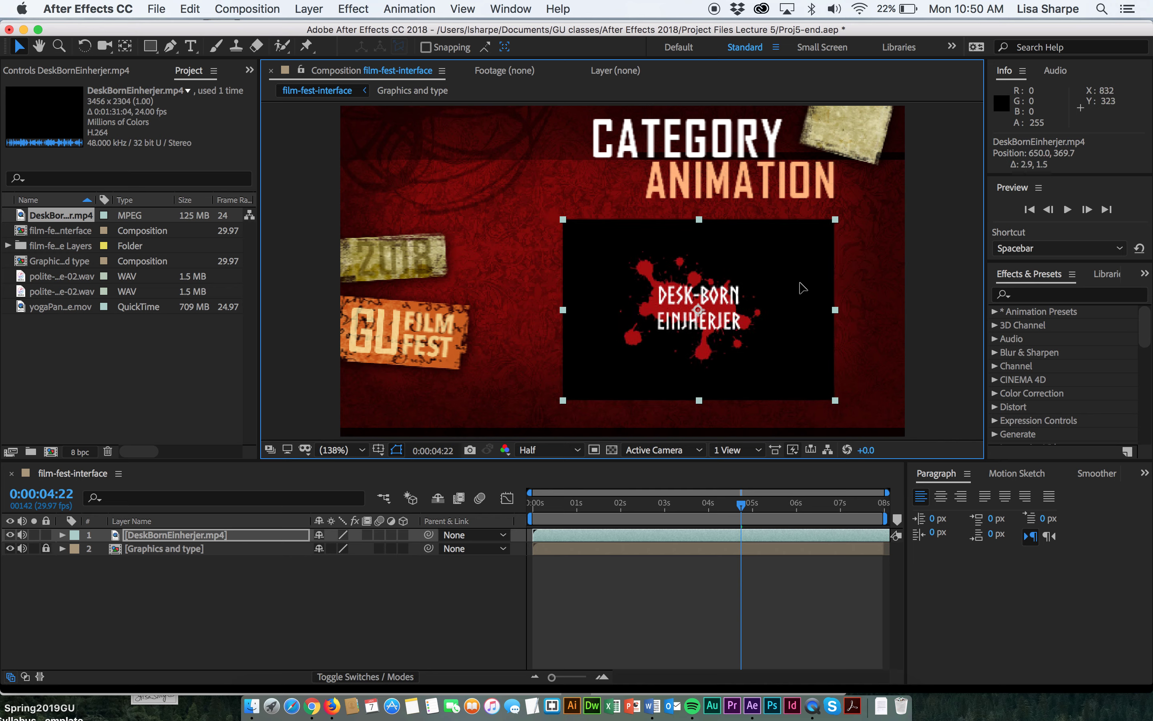
key("Up")
key("Up")
key("Up")
key("Up")
key("Up")
key("Up")
key("Up")
key("Up")
key("Up")
key("Up")
key("Up")
key("Up")
key("Up")
key("Up")
key("Up")
key("Up")
key("Up")
key("Up")
key("Up")
key("Up")
left_click_drag(802, 272, 803, 288)
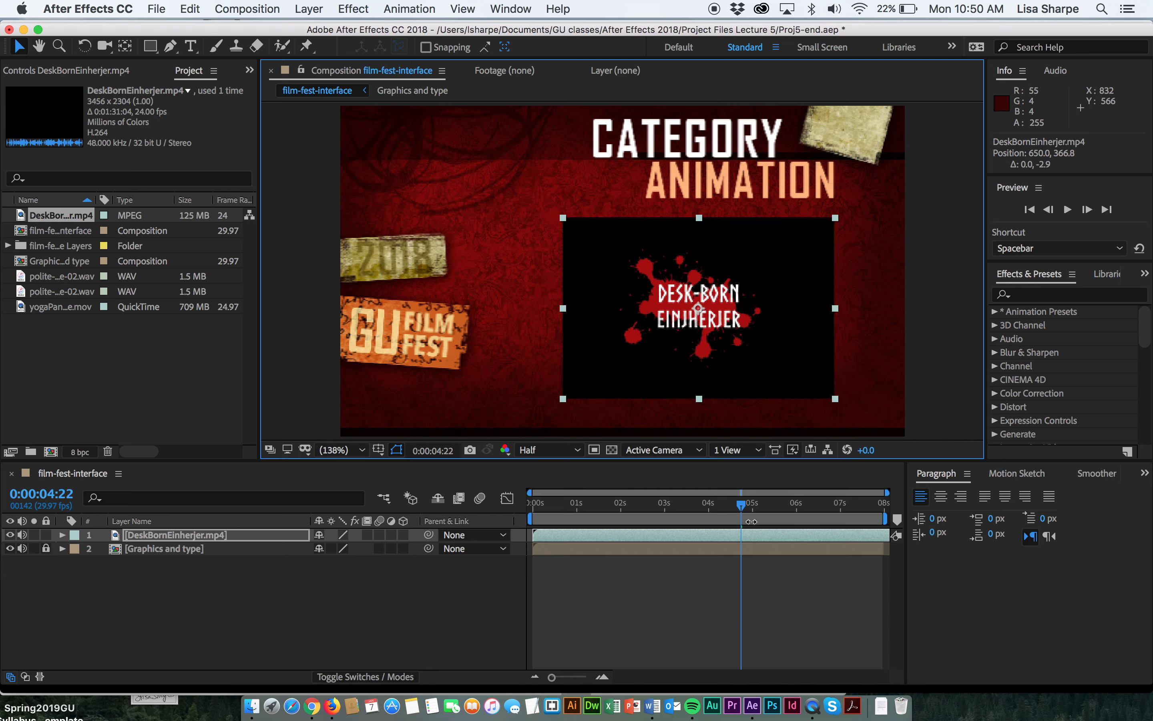
Try trimming the start of the DeskBornEinherjer.mp4 layer to 0:00:04:07 in the timeline.
left_click_drag(744, 506, 741, 550)
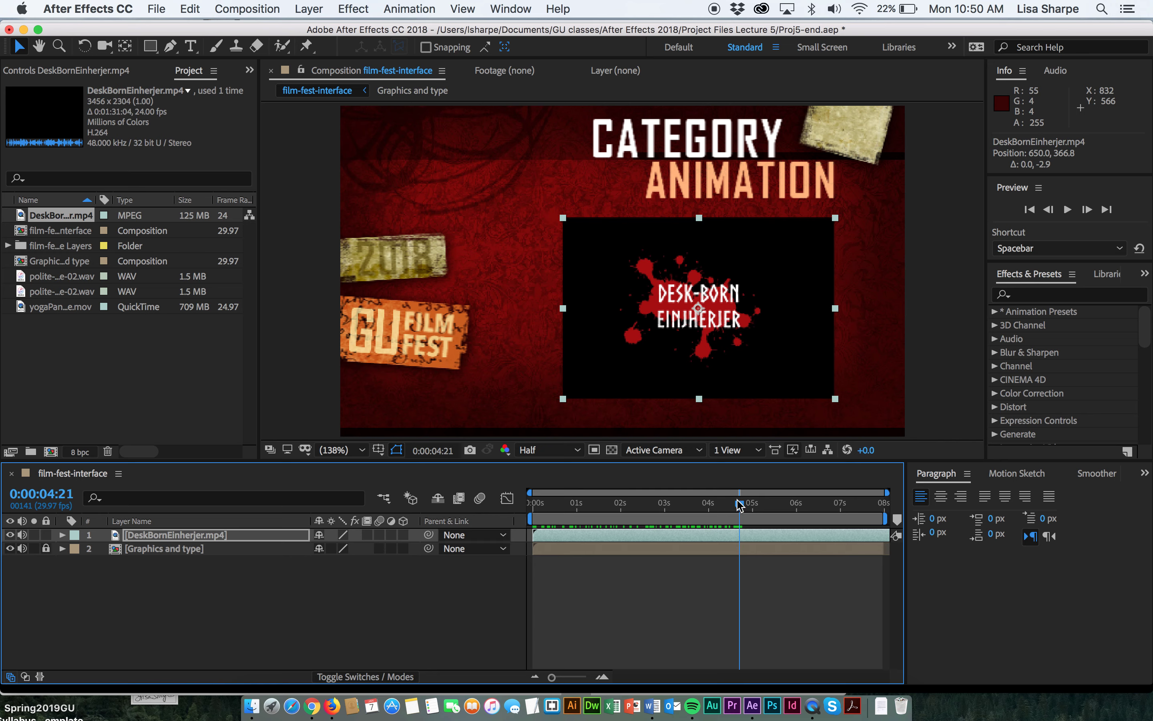
left_click_drag(739, 504, 720, 519)
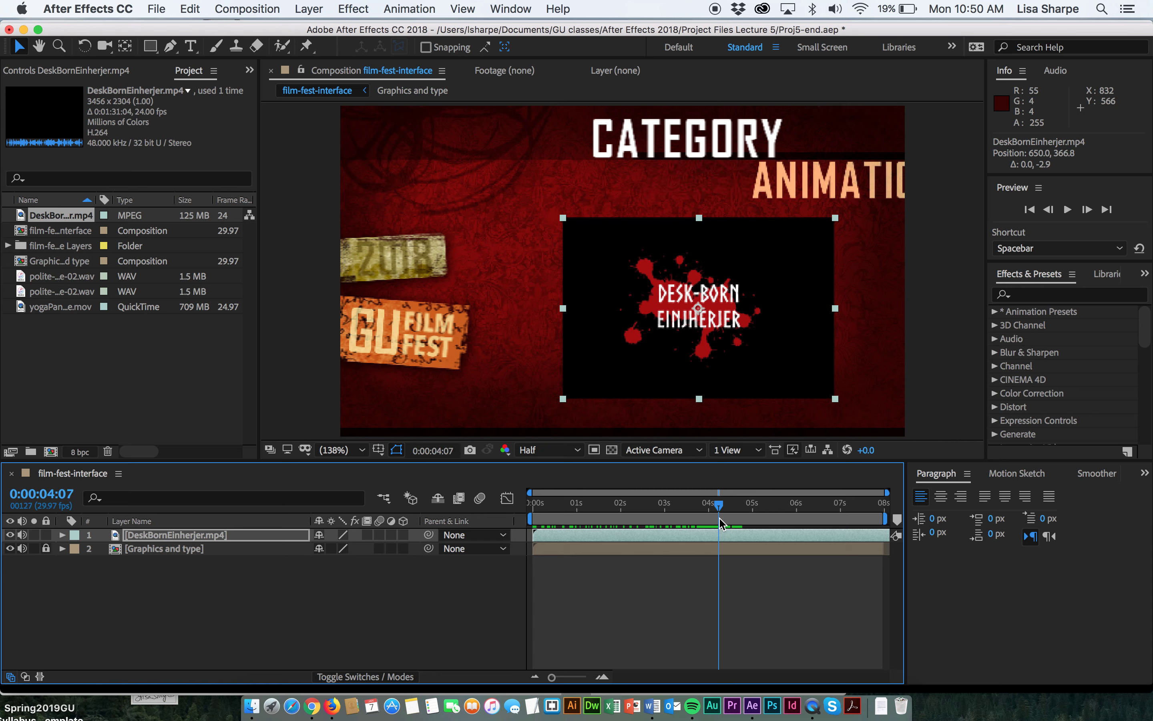
mouse_move(536, 537)
left_mouse_down()
mouse_move(719, 536)
mouse_move(620, 520)
mouse_move(496, 541)
mouse_move(916, 544)
mouse_move(724, 540)
mouse_move(691, 511)
mouse_move(720, 509)
mouse_move(524, 518)
left_mouse_up()
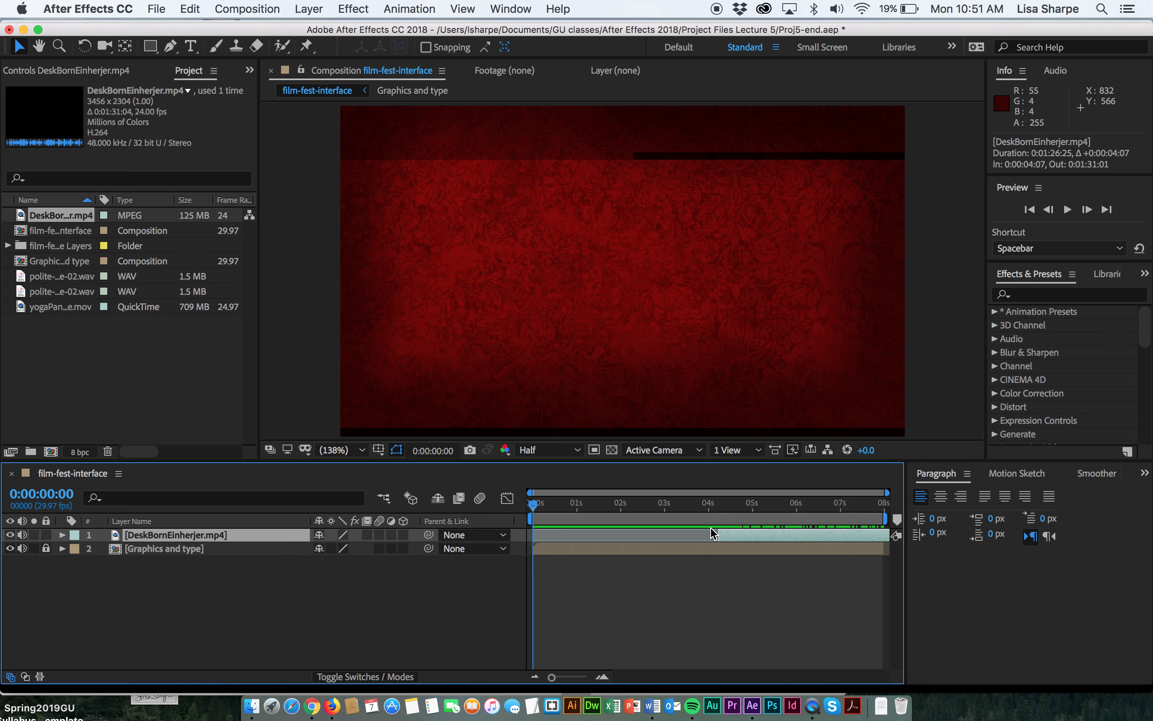
left_click_drag(719, 537, 670, 531)
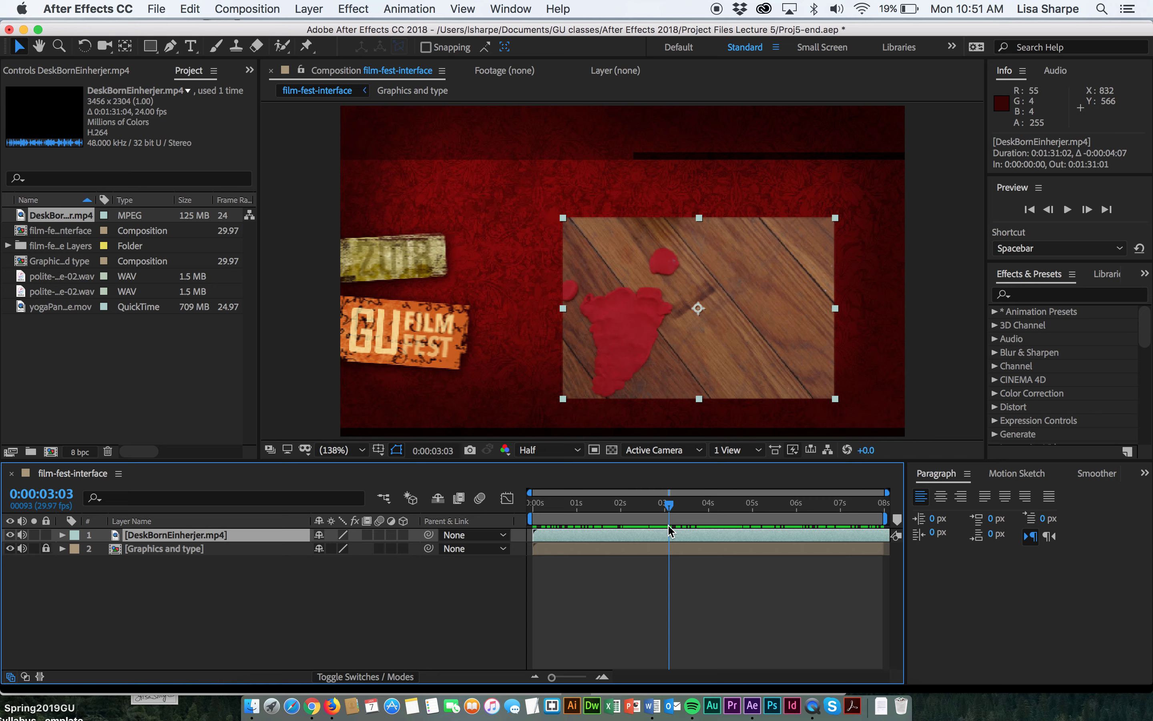
Open the DeskBornEinherjer.mp4 layer in its own viewer and set its in point to 0:00:00:12 and out point to 0:00:03:03.
double_click(115, 538)
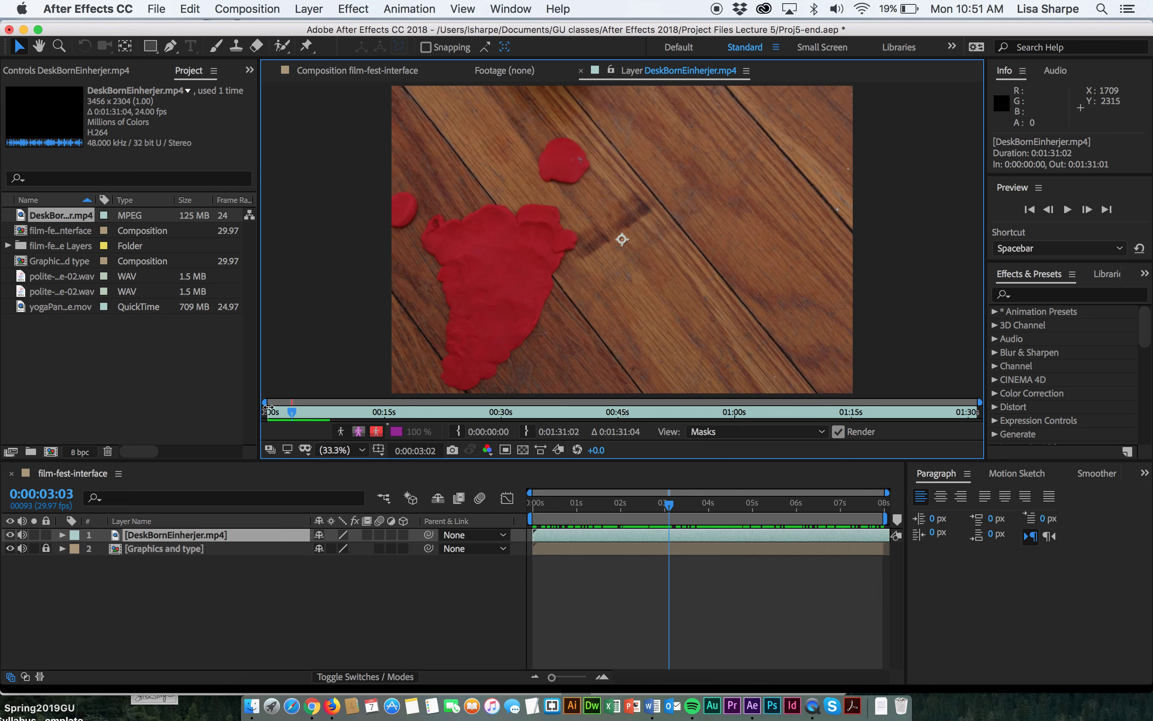
mouse_move(293, 413)
left_mouse_down()
mouse_move(263, 414)
mouse_move(276, 422)
left_mouse_up()
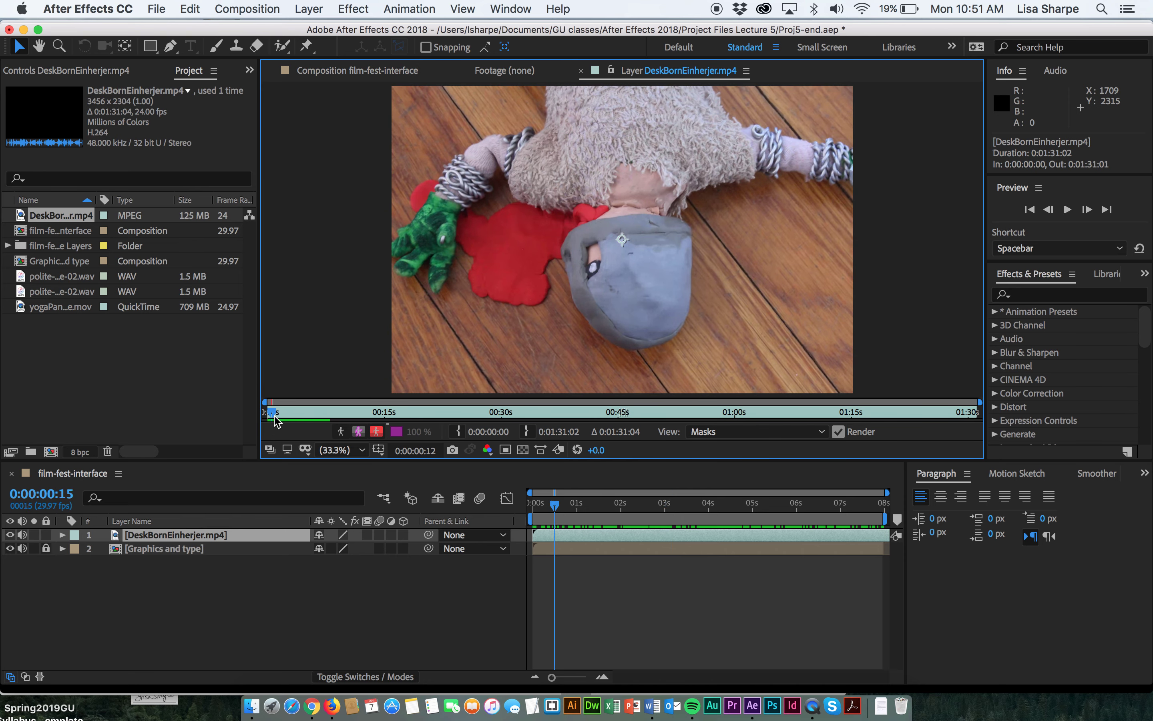
left_click(459, 434)
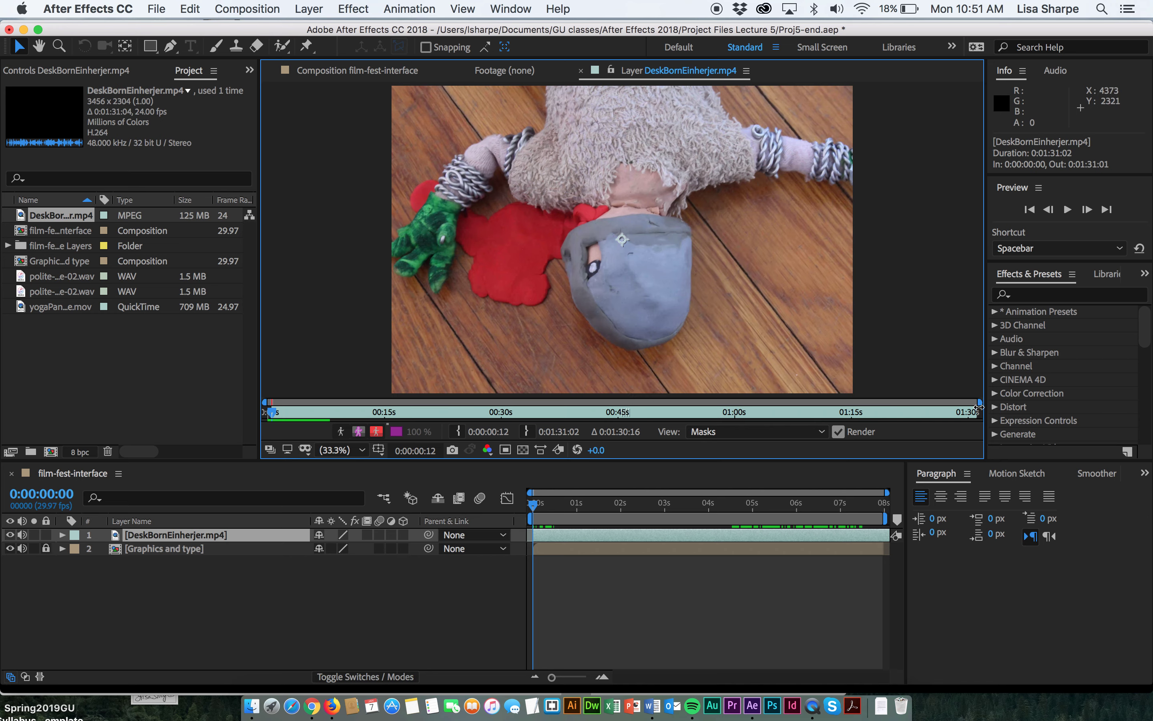
left_click_drag(979, 402, 504, 402)
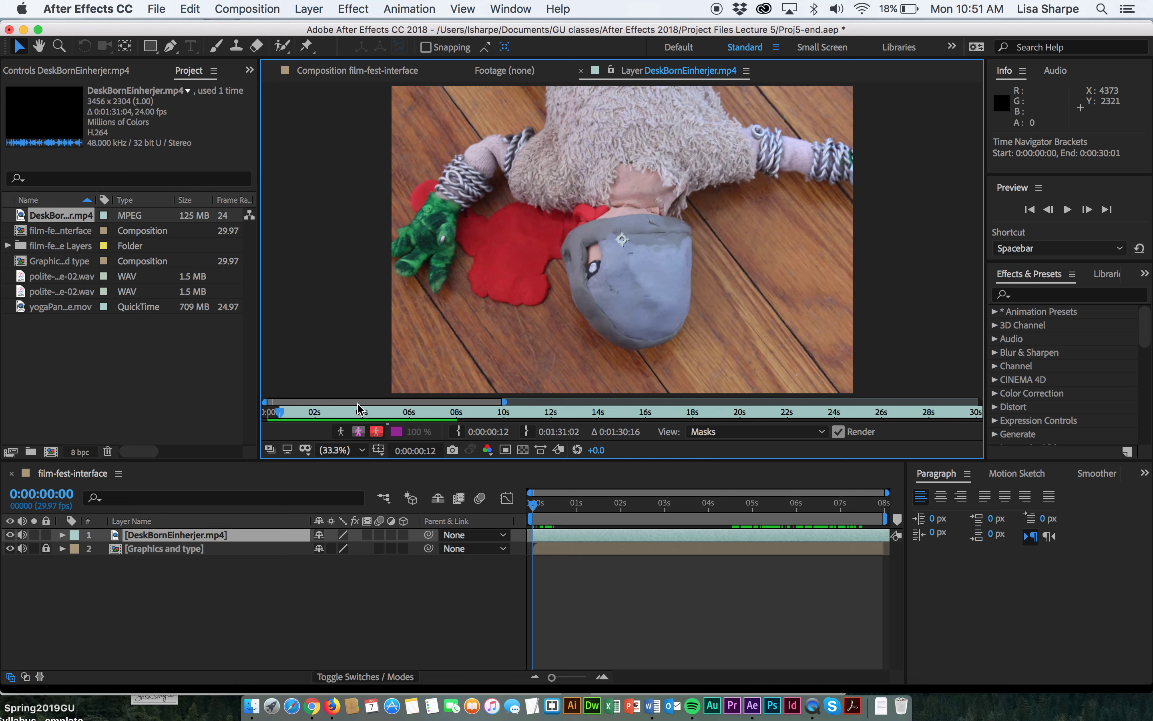
left_click_drag(280, 417, 342, 414)
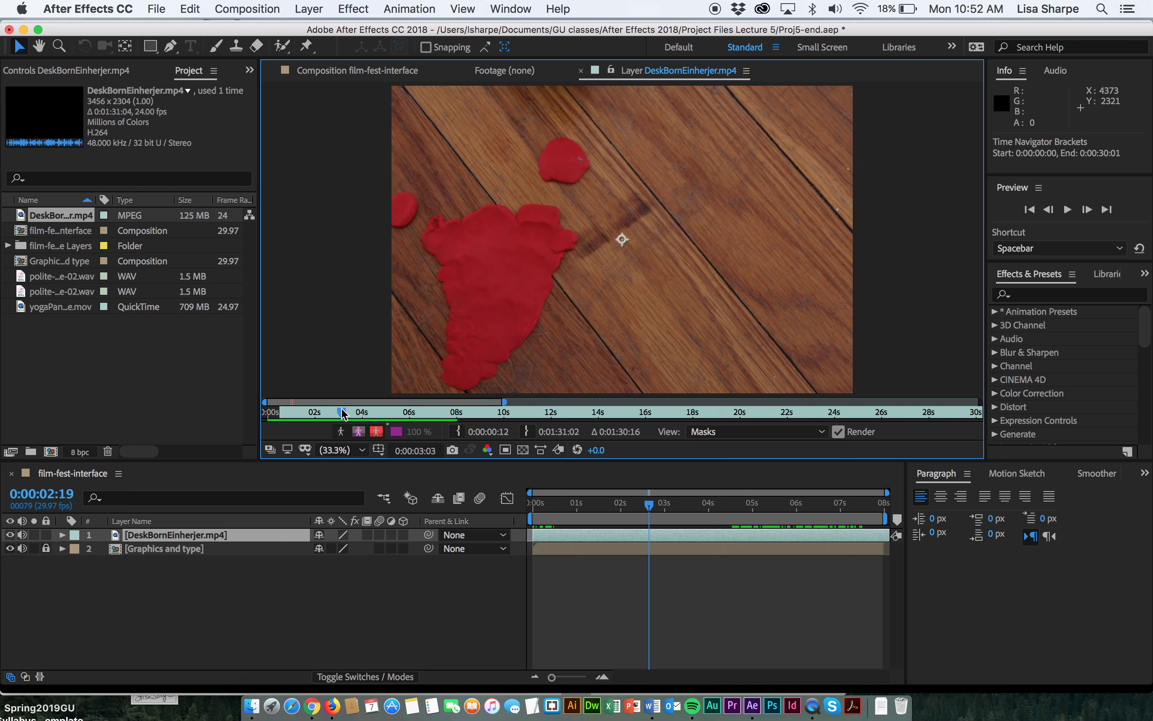
left_click(526, 432)
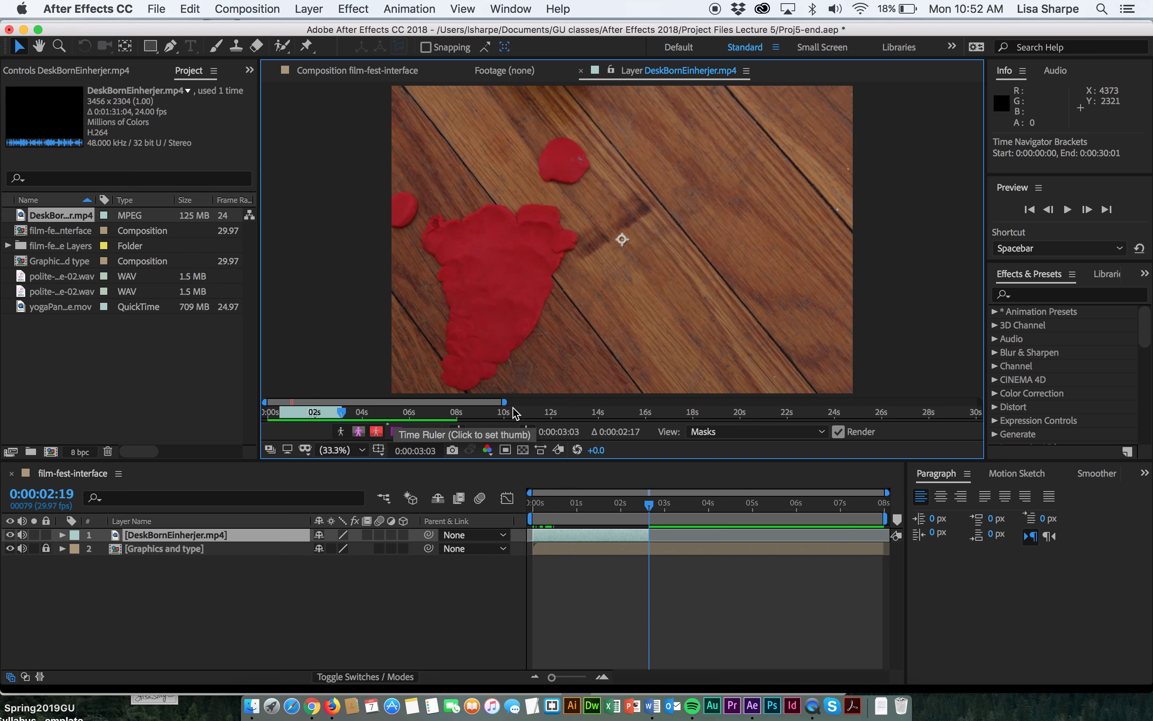
Set the DeskBornEinherjer.mp4 layer's in point to 0:00:03:03 and its out point to 0:00:04:12.
left_click_drag(504, 402, 405, 406)
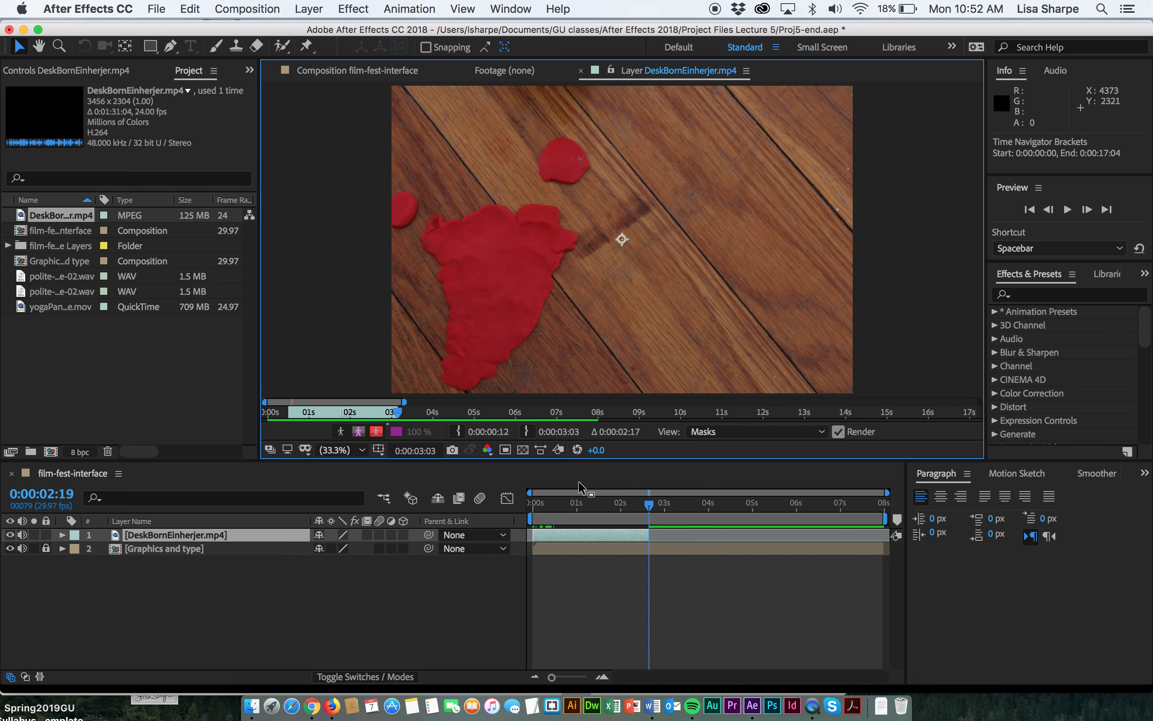
left_click(459, 432)
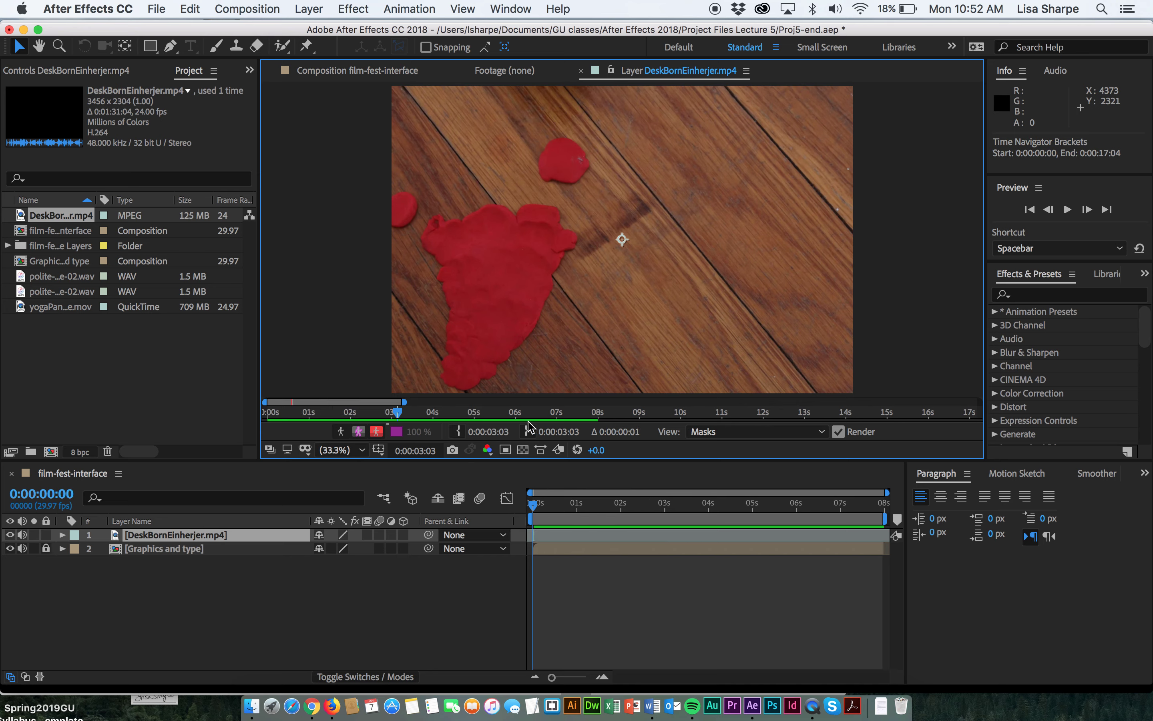
key("space")
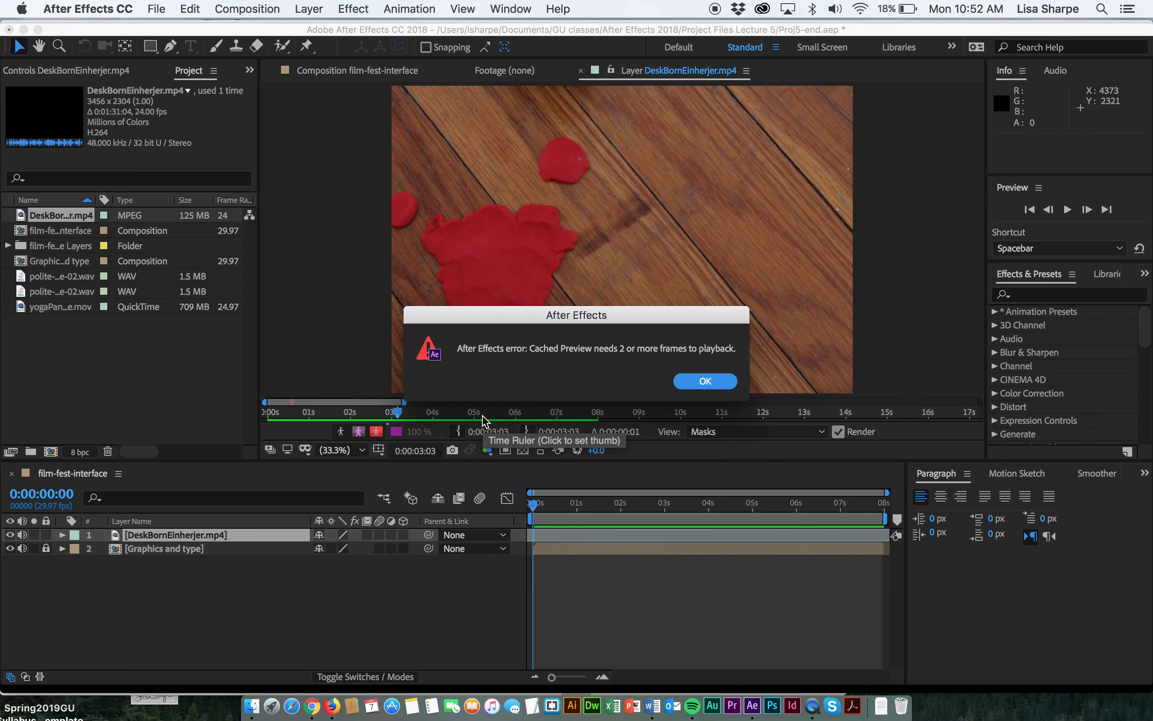
left_click(706, 381)
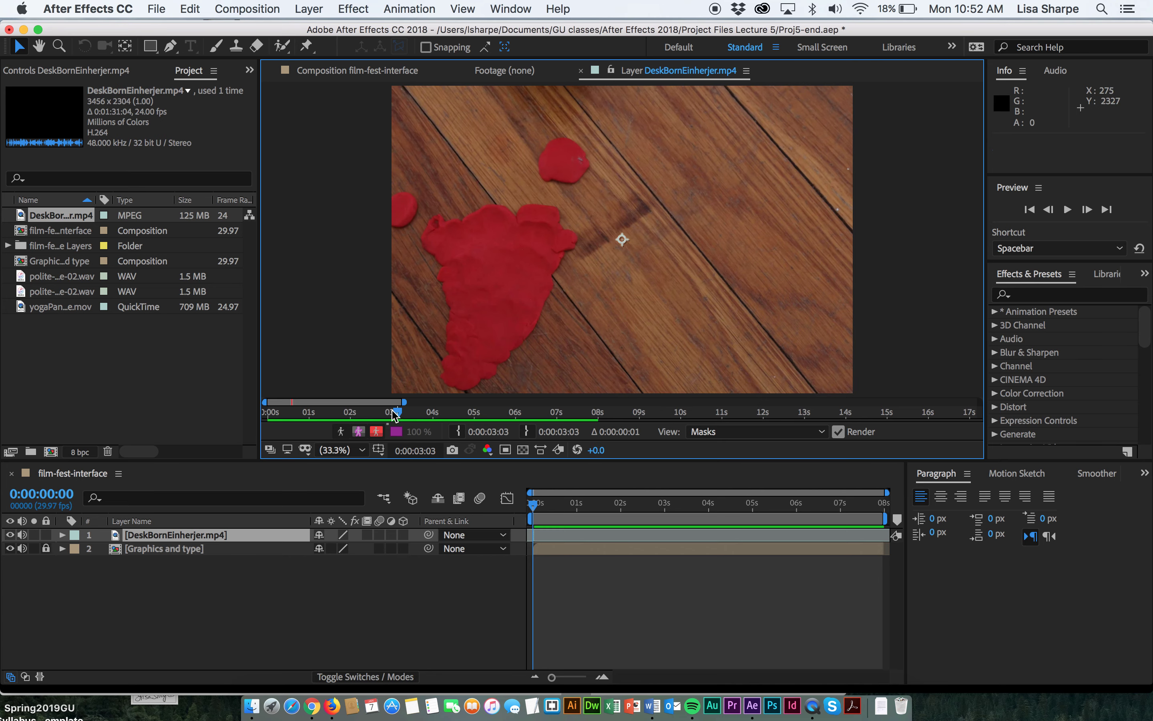
left_click_drag(404, 402, 418, 402)
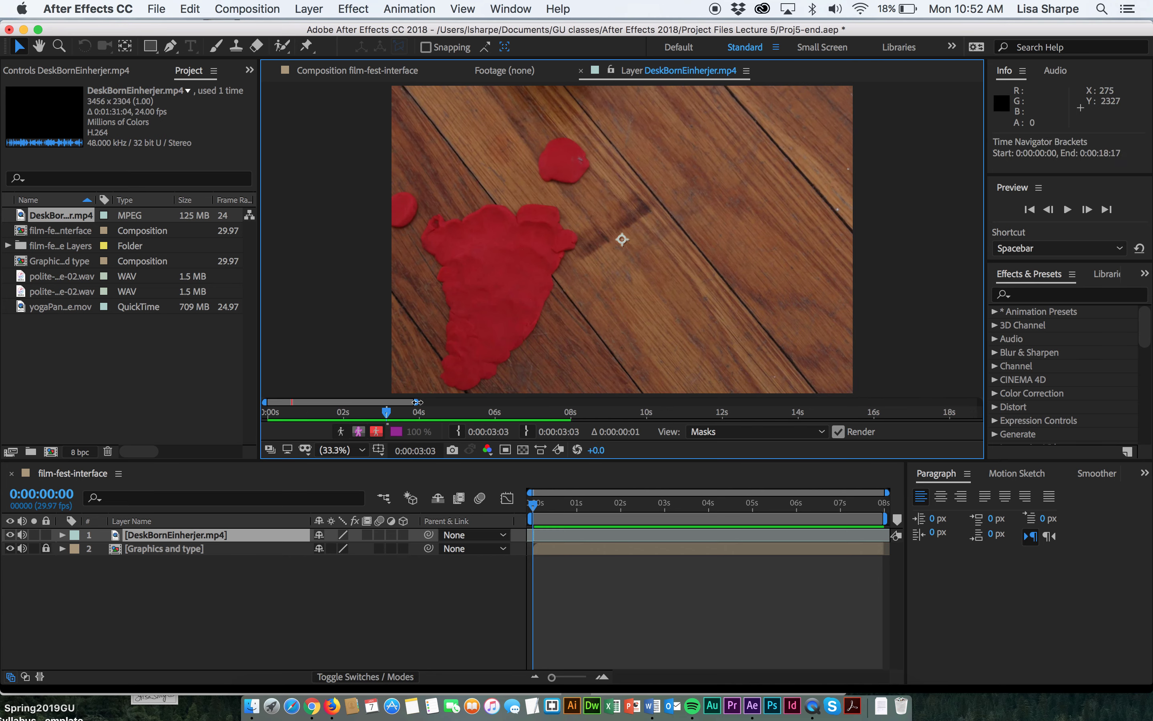
key("space")
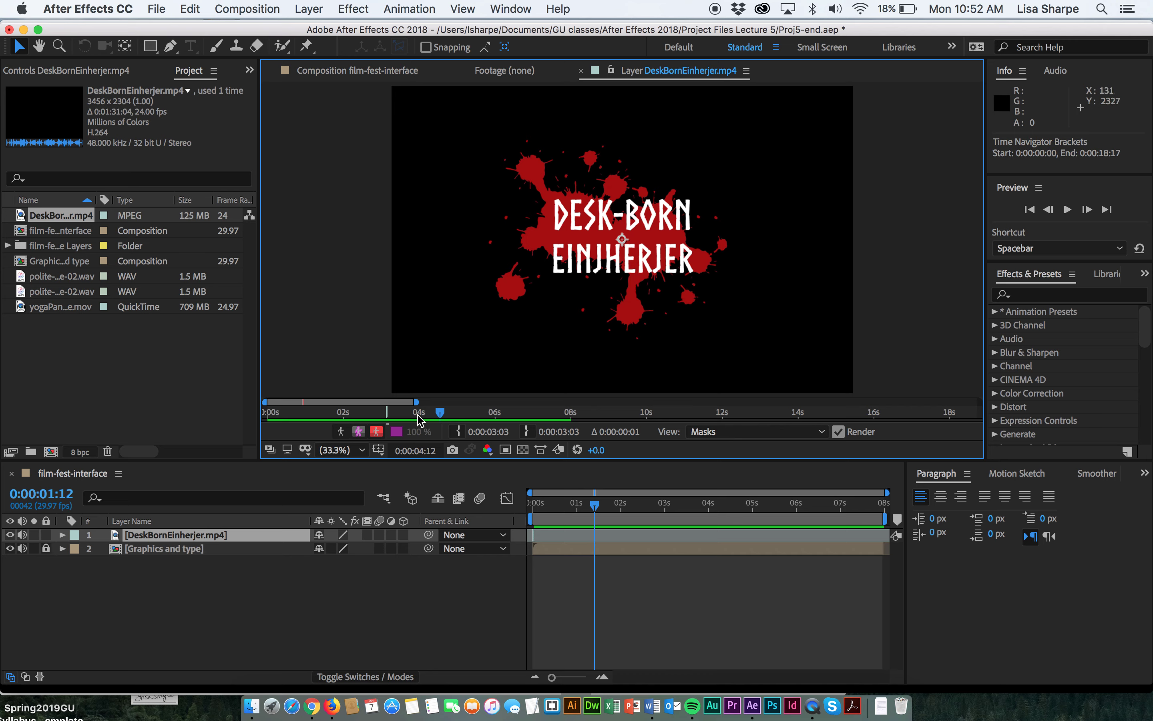
left_click(526, 432)
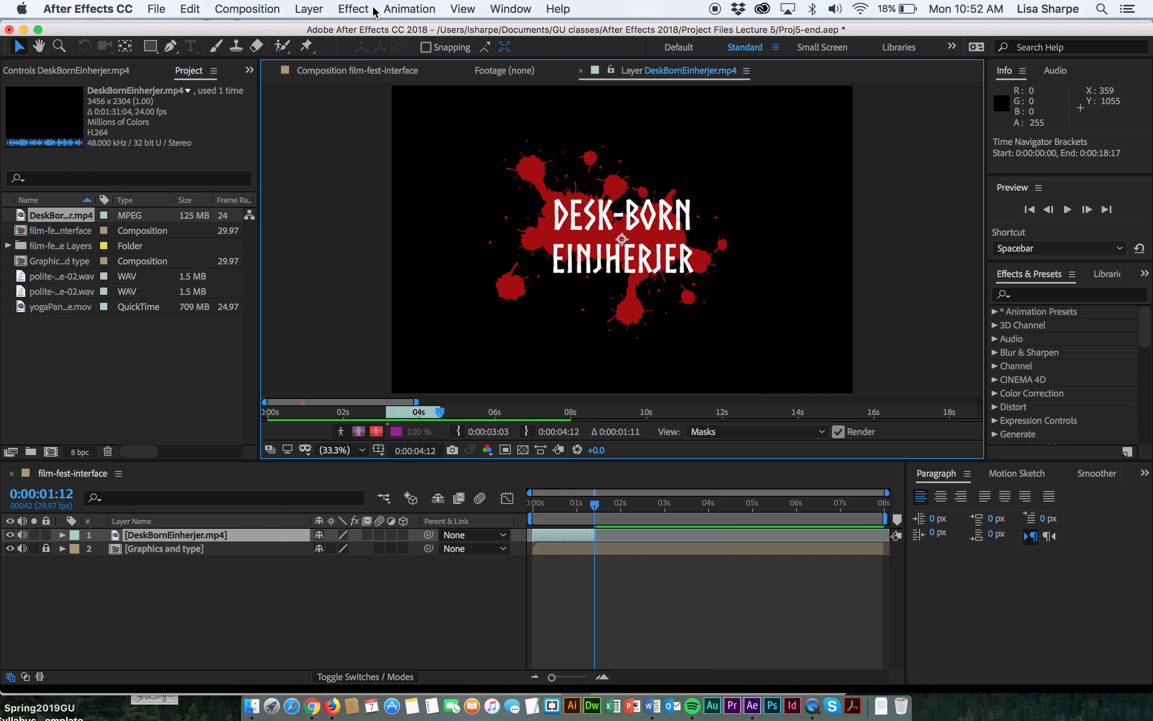
Return to the film-fest-interface composition and preview the trimmed video from the start.
left_click(350, 75)
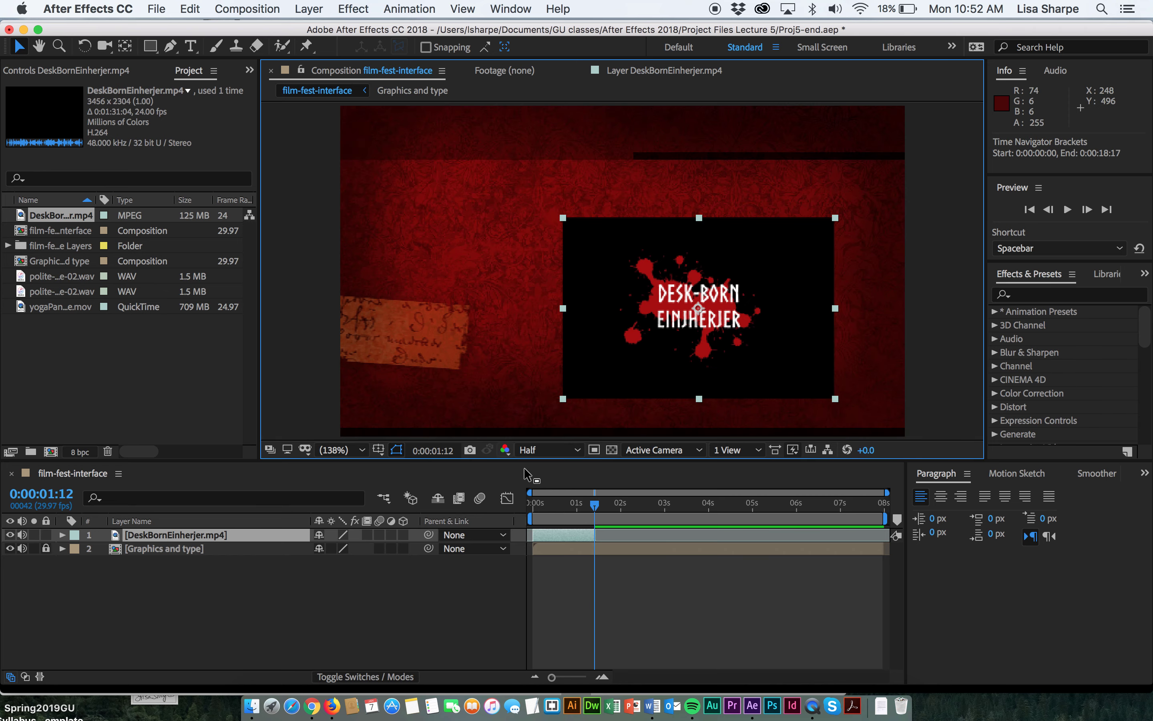
left_click_drag(595, 525, 523, 515)
key("space")
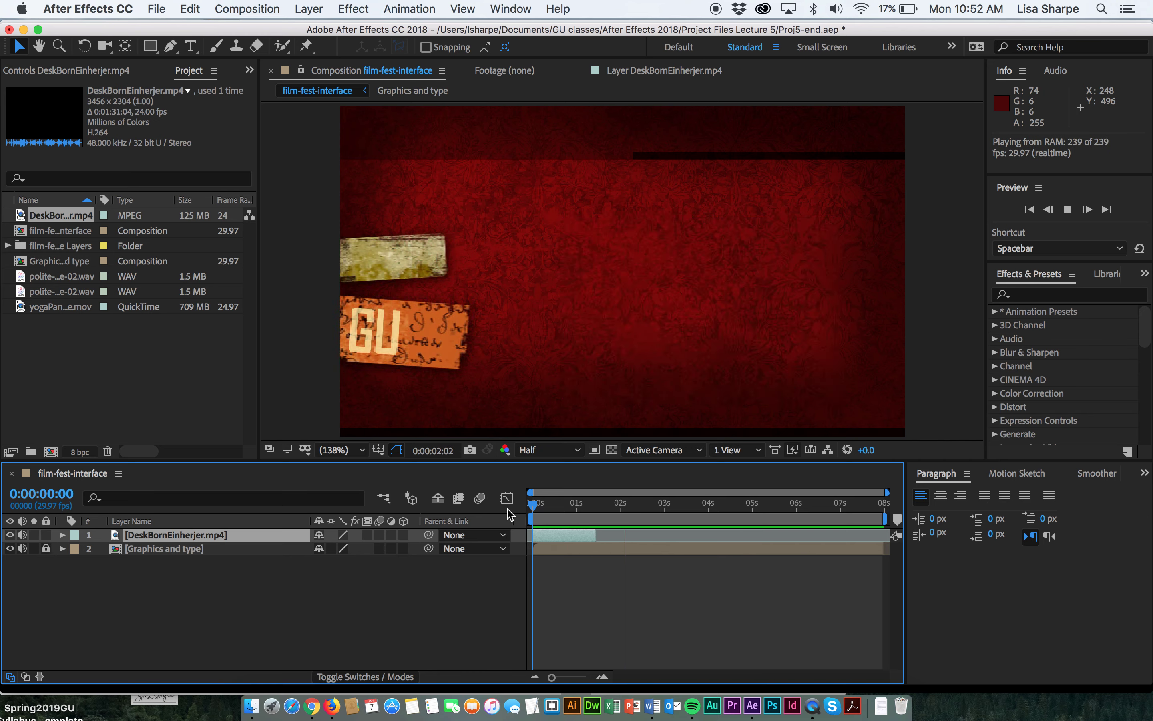
key("space")
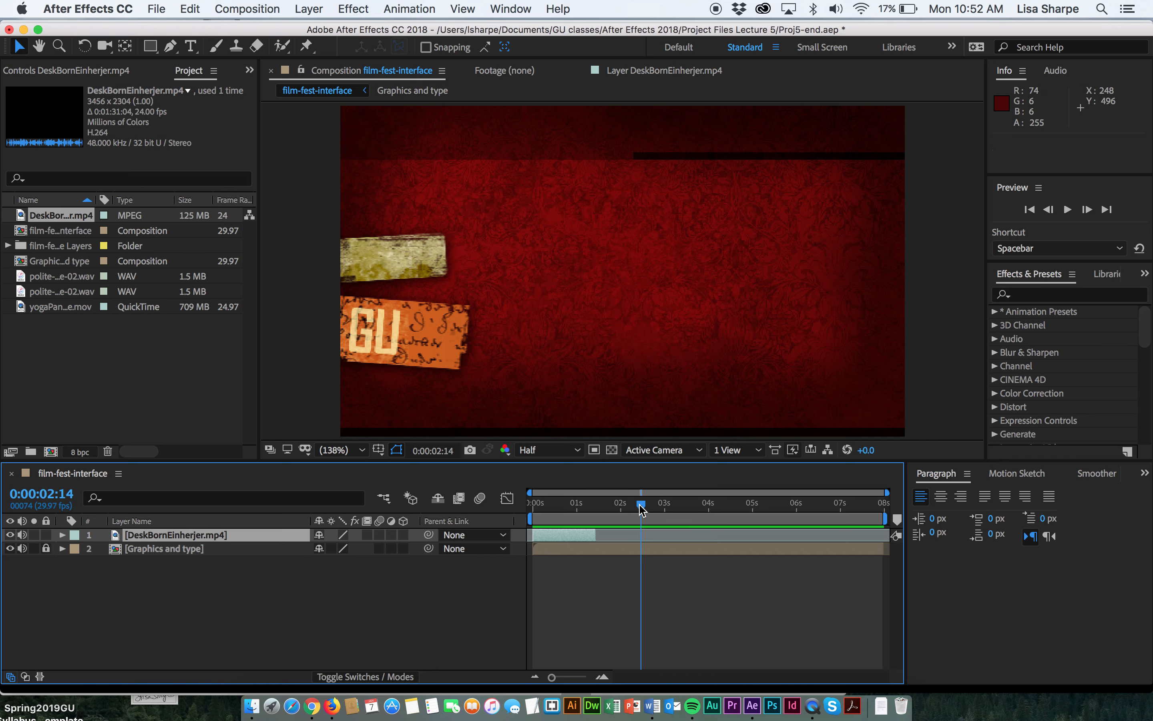
Move the trimmed DeskBornEinherjer.mp4 clip in the timeline so that it starts at 0:00:04:06.
left_click_drag(642, 510, 522, 537)
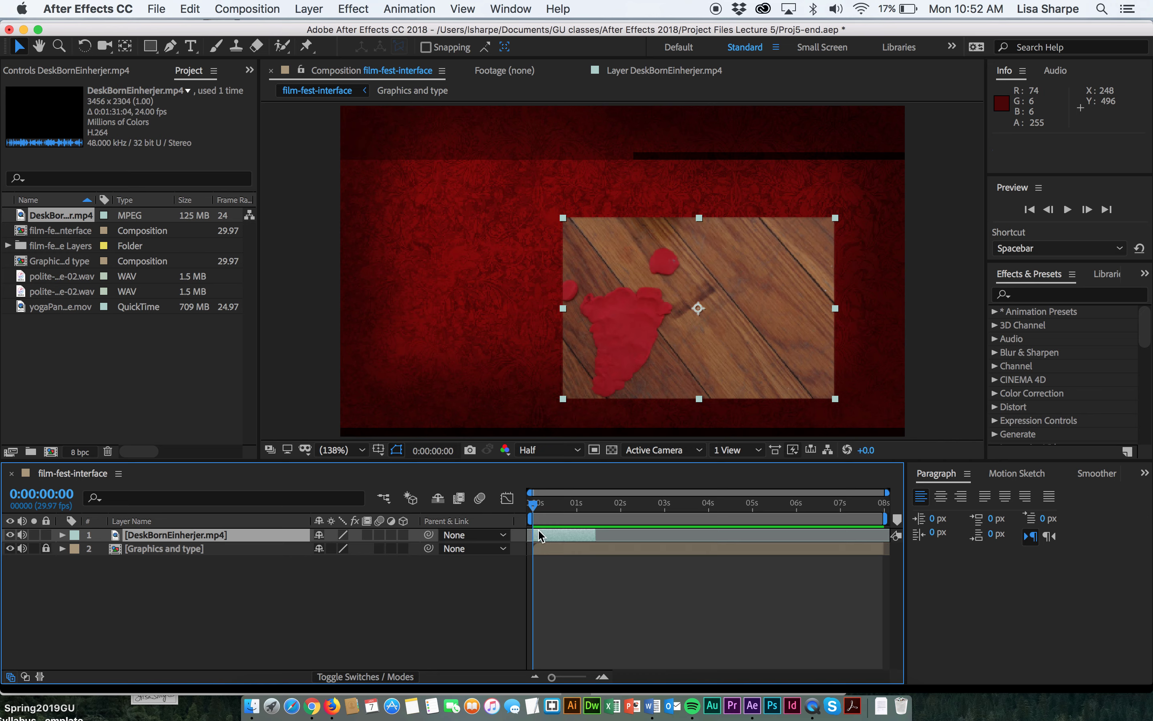
left_click_drag(534, 507, 719, 510)
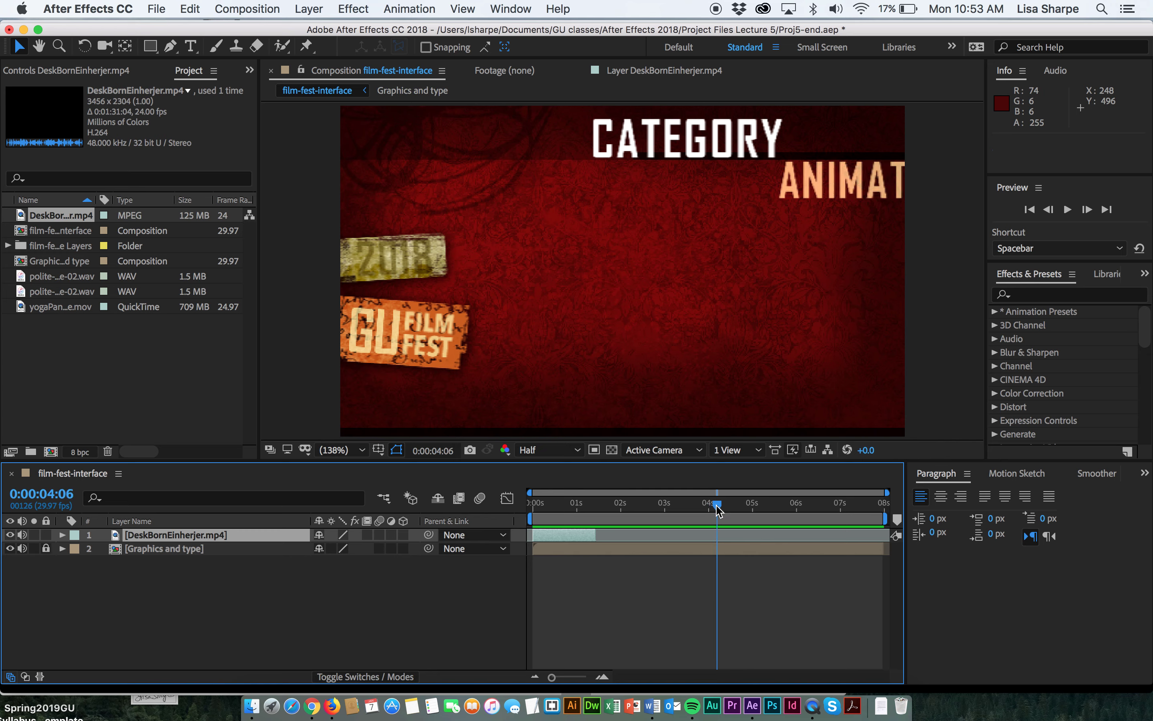
left_click_drag(582, 538, 702, 513)
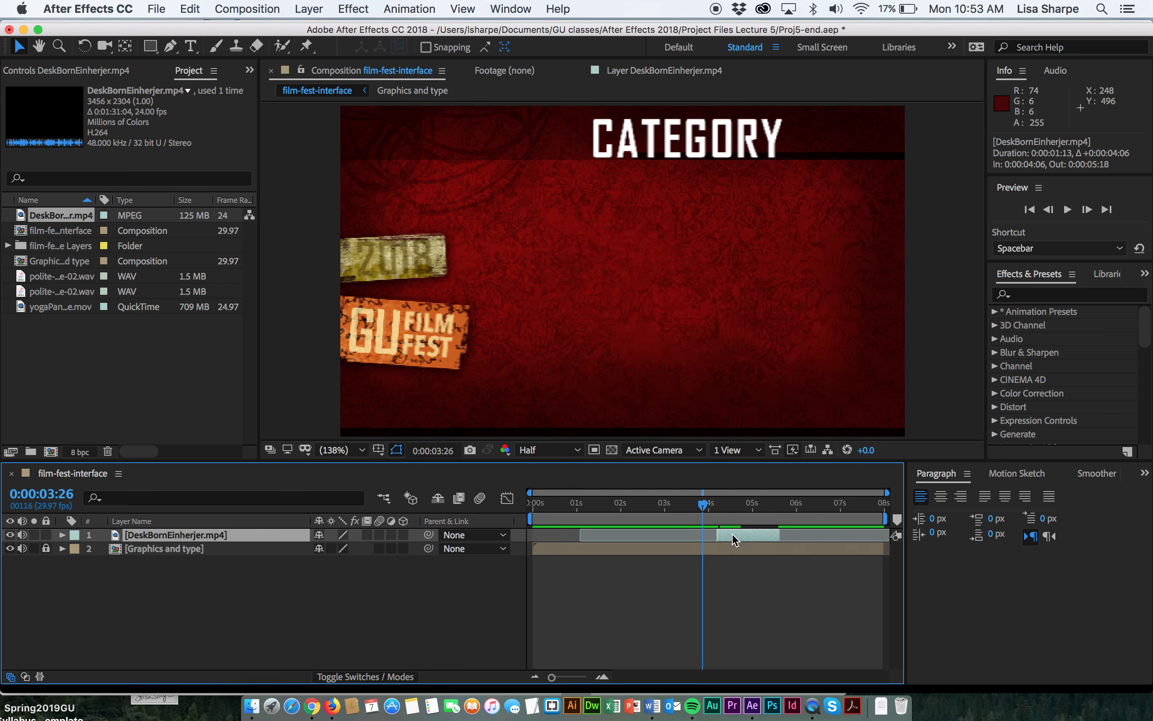
Set the video layer's in point to source time 0:00:00:14 in the layer viewer and check the clip's timing in the composition.
left_click(619, 71)
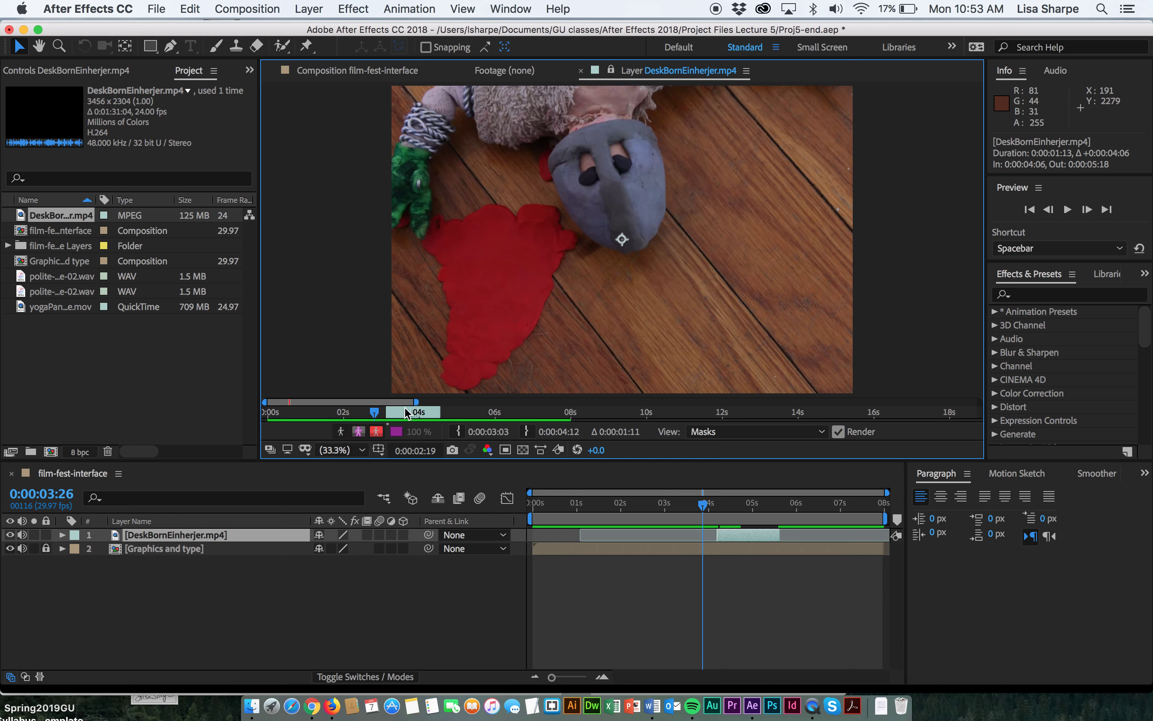
left_click_drag(376, 413, 292, 432)
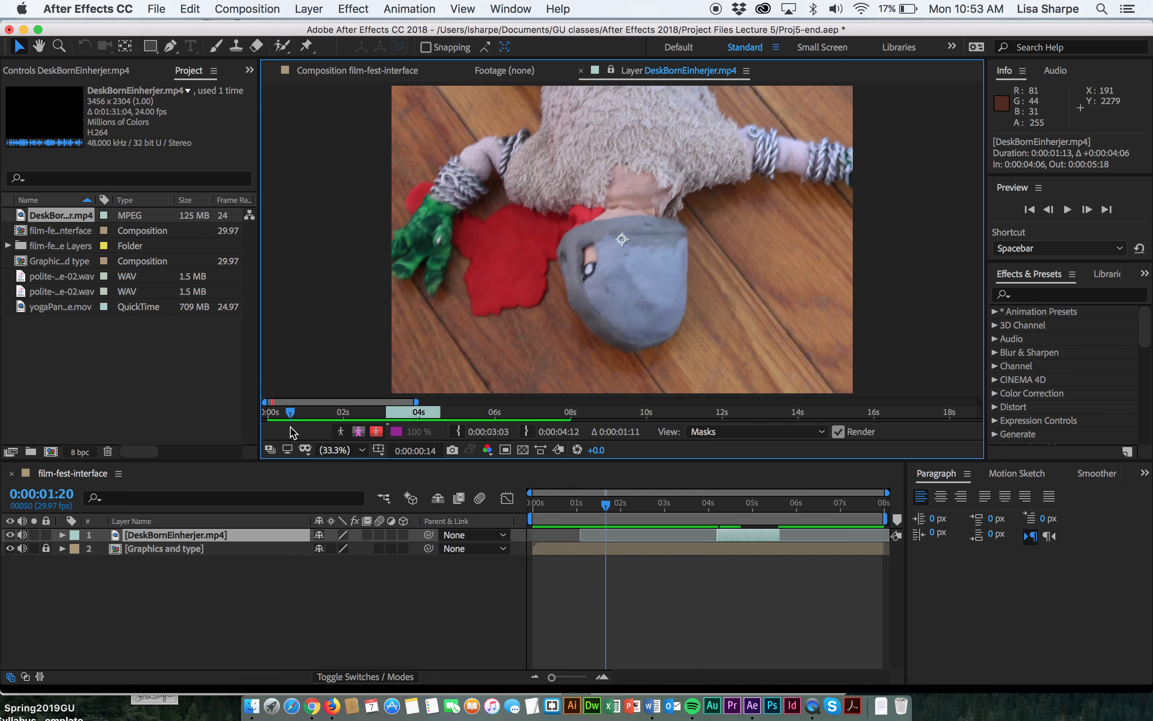
left_click(461, 432)
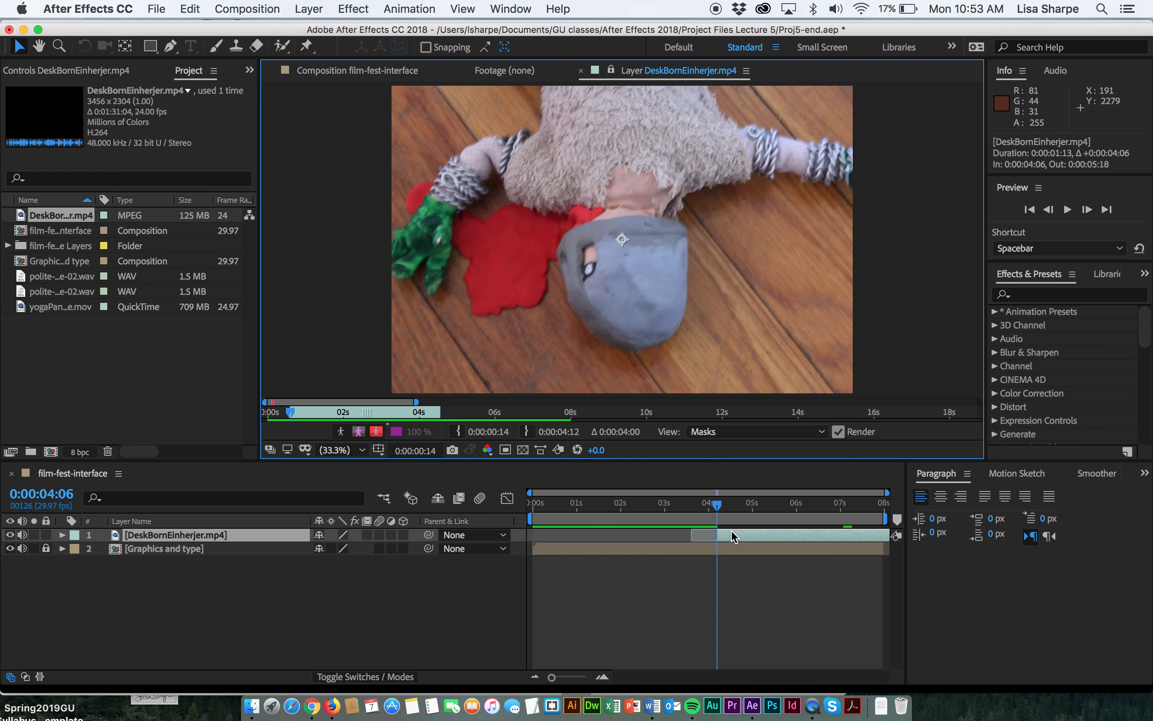
left_click(363, 72)
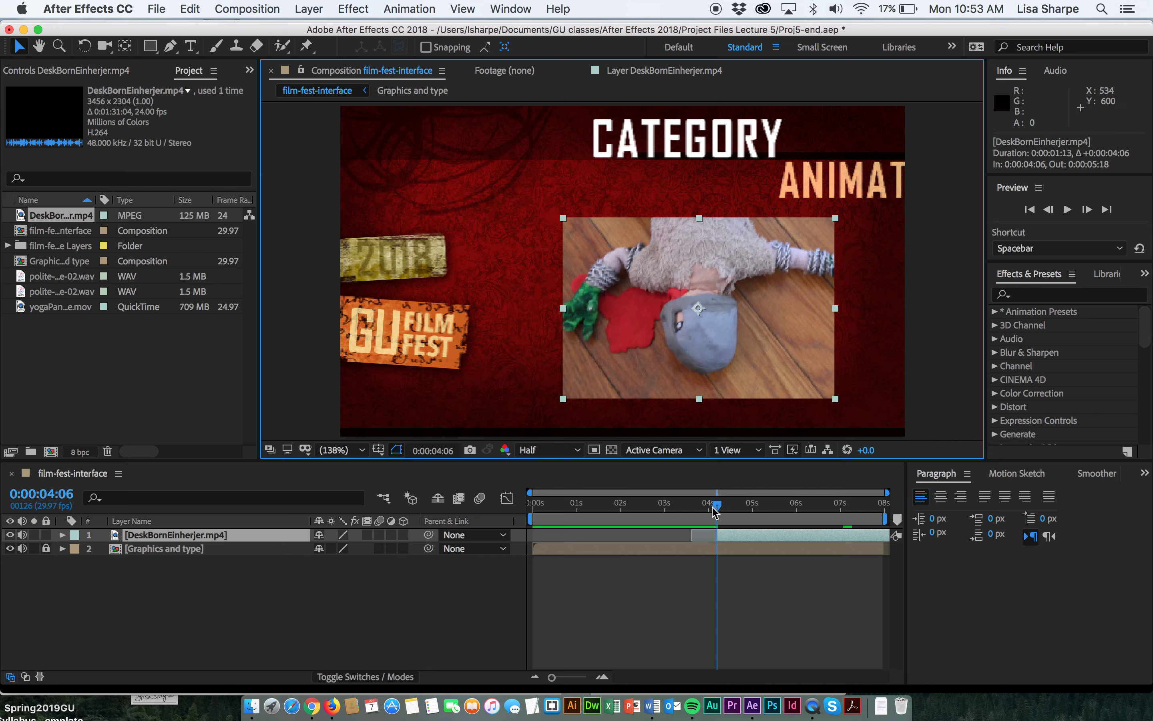
left_click_drag(717, 506, 661, 508)
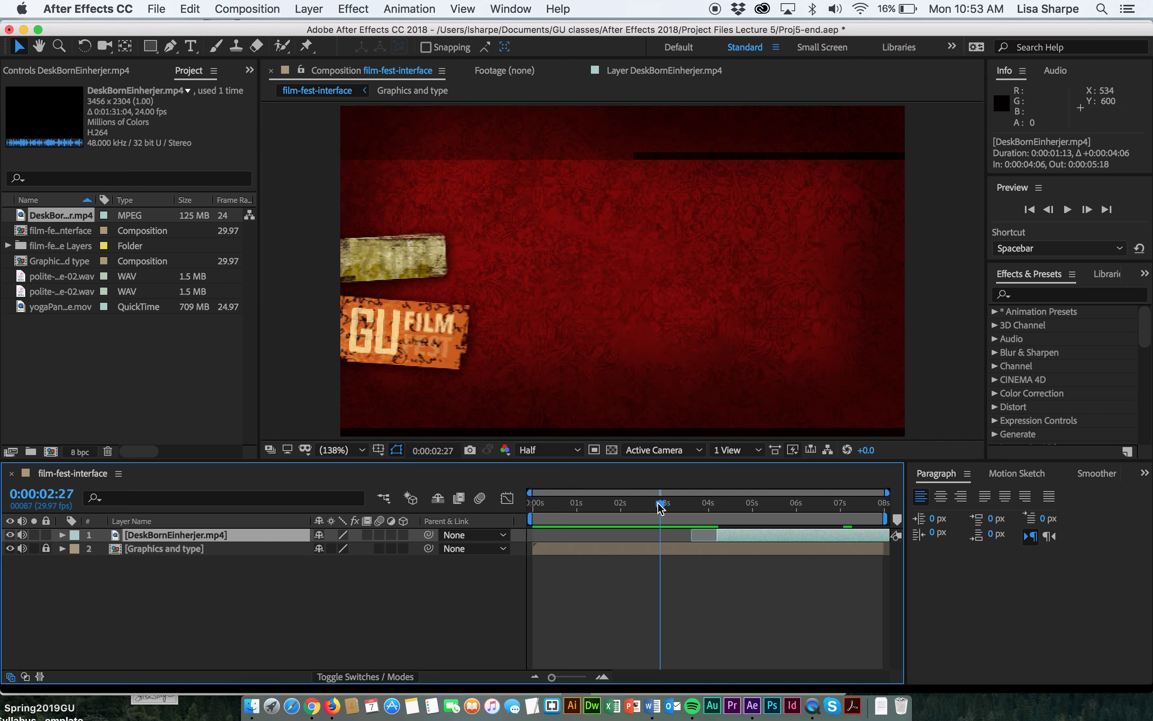
Preview the film-fest-interface composition with the trimmed video and move the playhead to 0:00:00:09.
key("space")
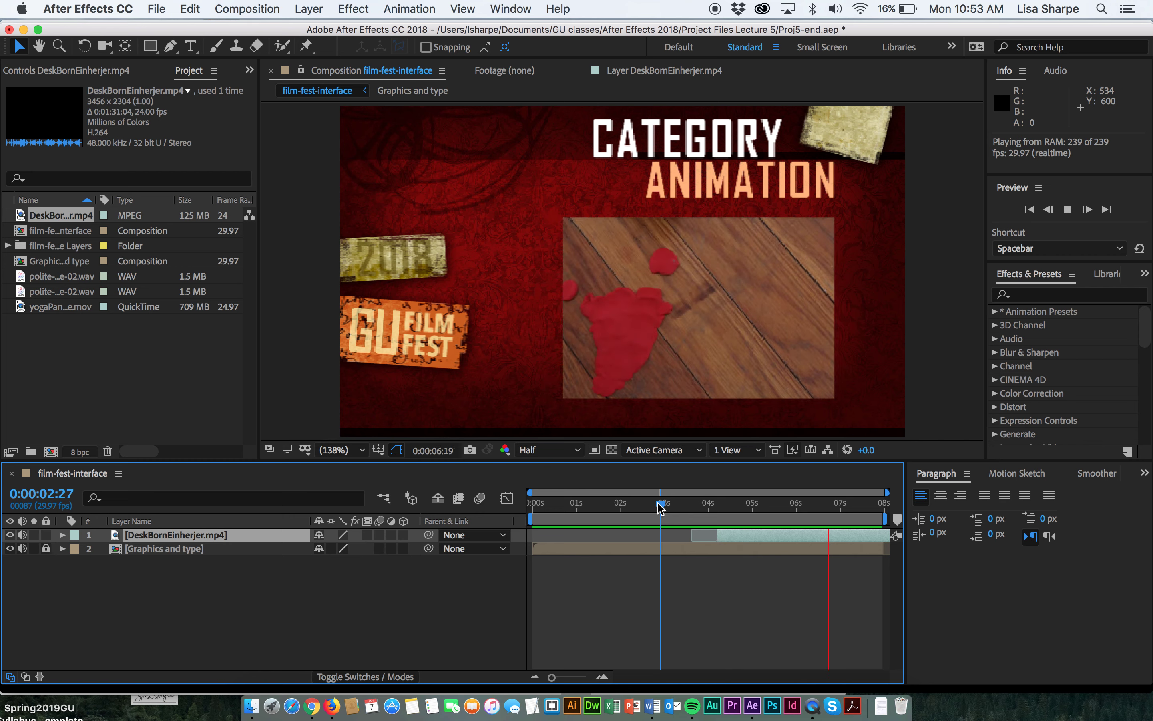
key("space")
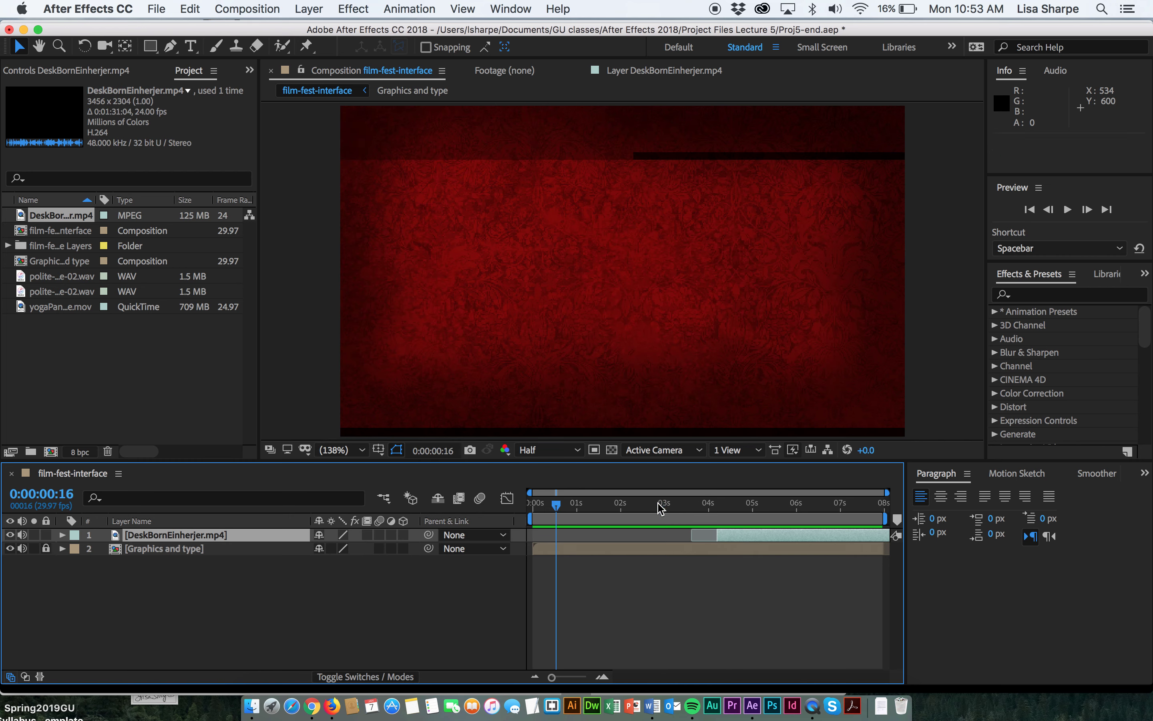
left_click_drag(560, 506, 546, 552)
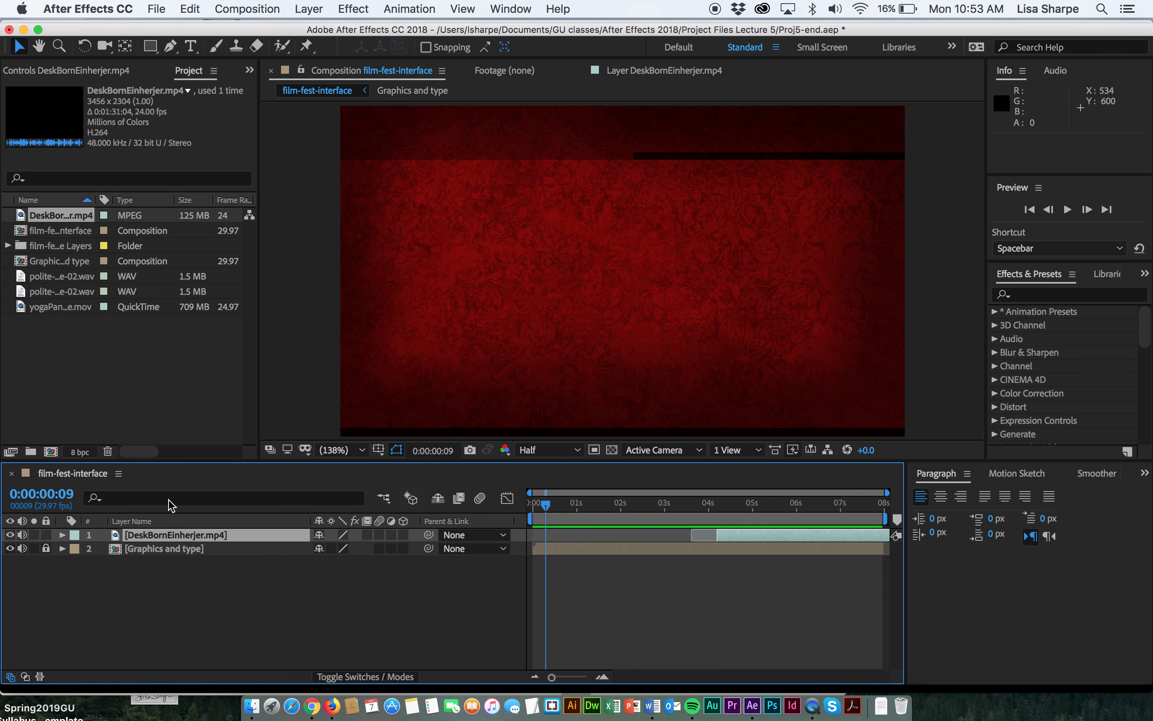
Try muting the DeskBornEinherjer.mp4 layer by setting its Audio Levels to -192 dB, and reset the level to 0 dB.
left_click(62, 535)
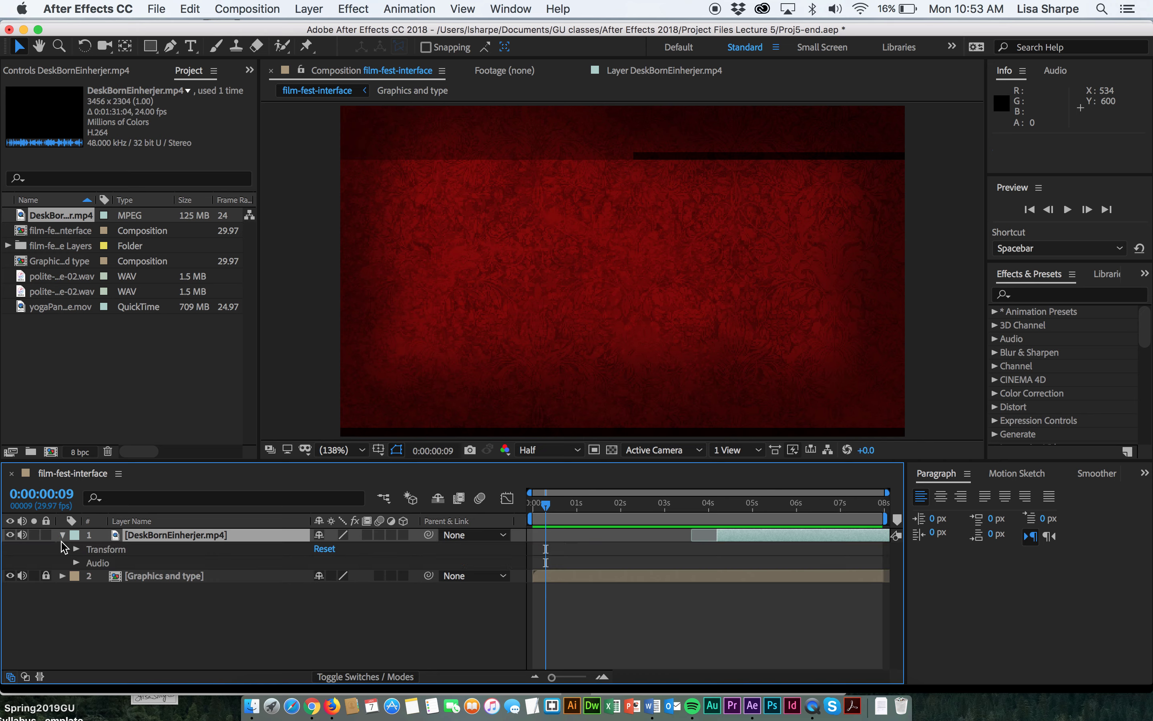
left_click(76, 563)
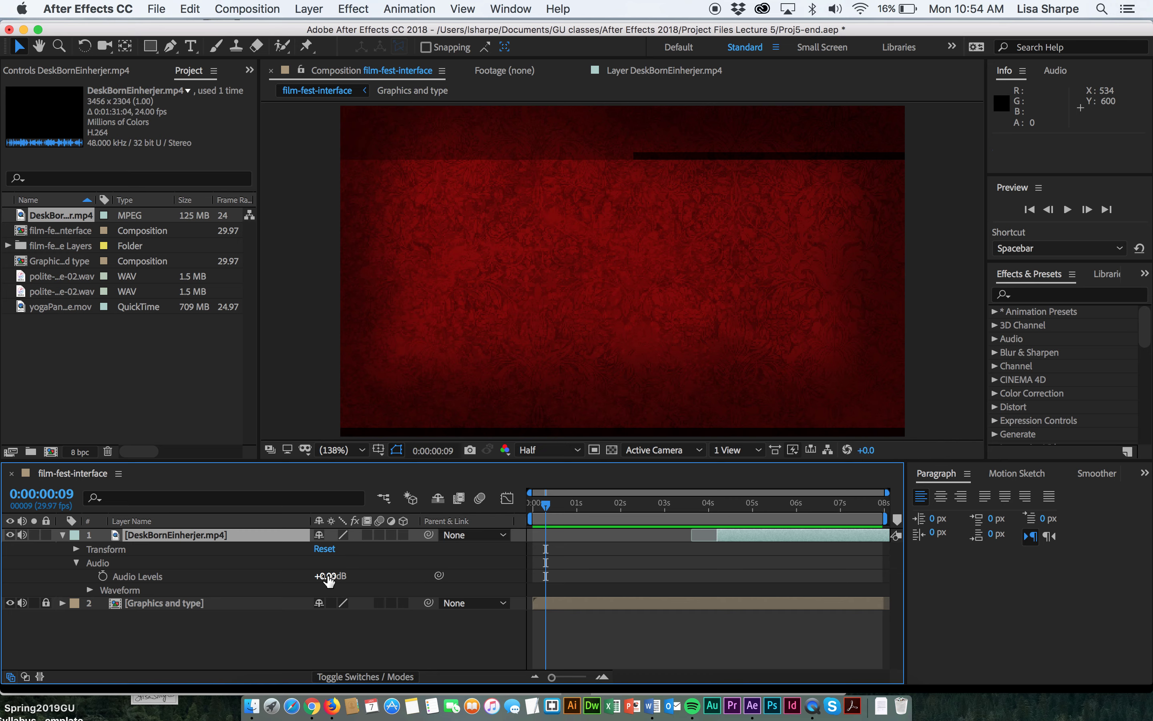
left_click(328, 576)
key("Return")
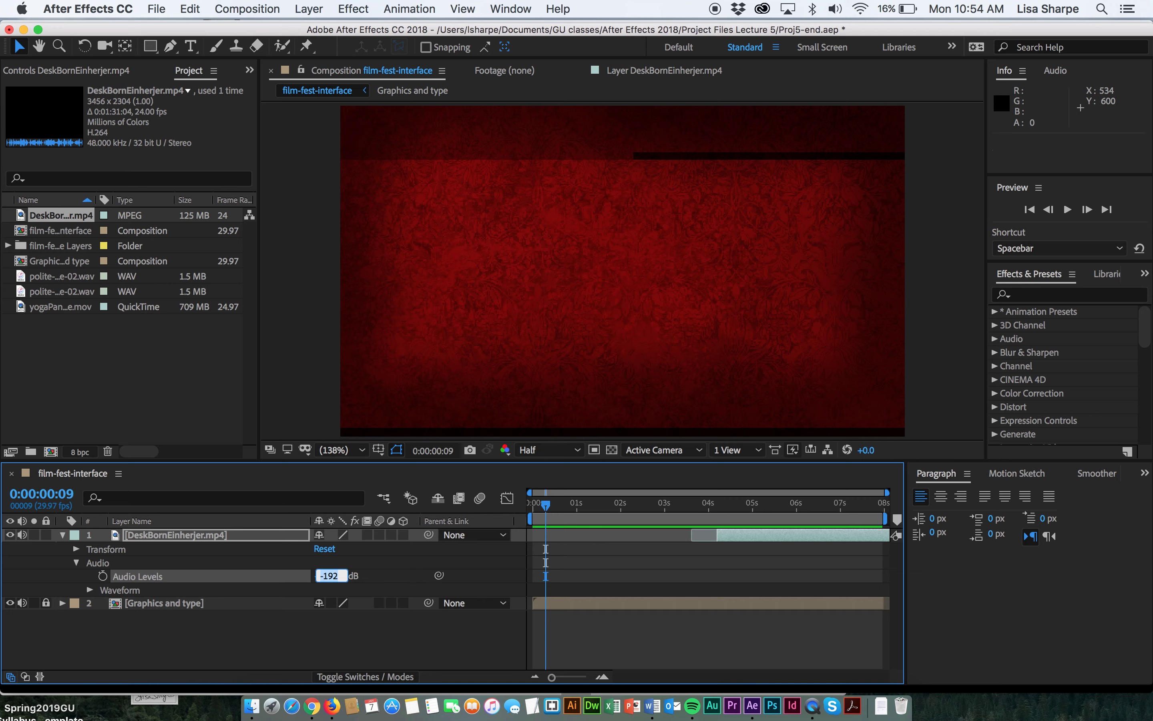
type("0")
key("Return")
left_click(76, 564)
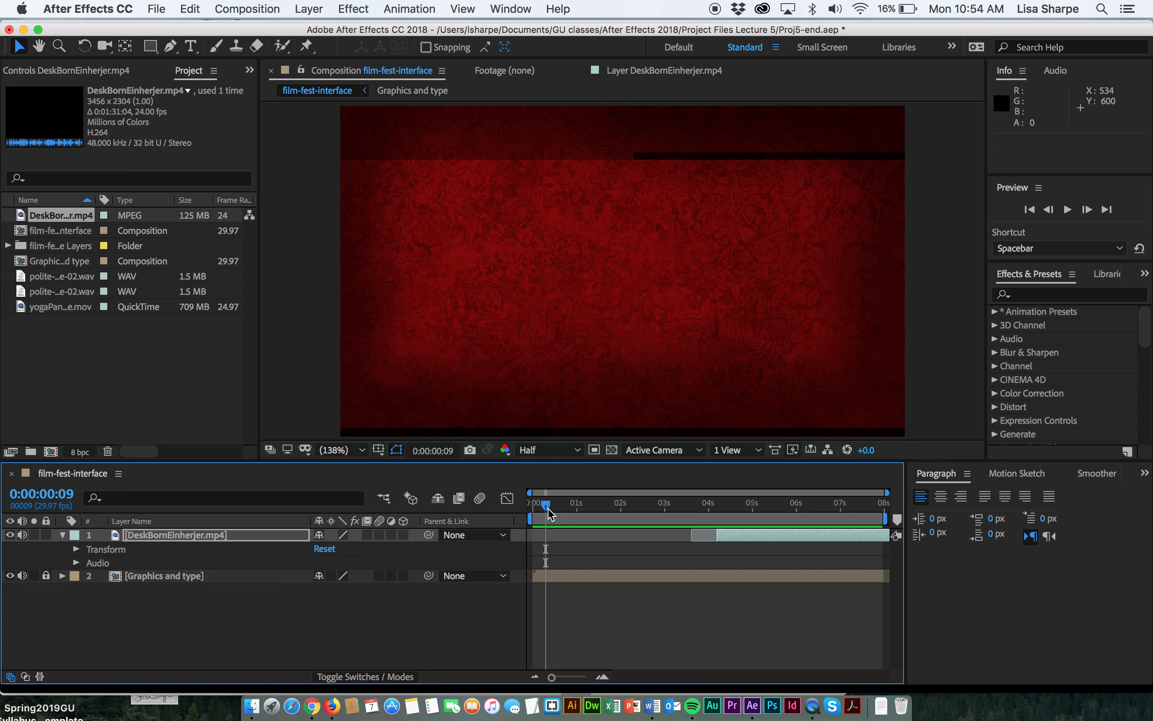
Keyframe the video layer's Opacity to fade in from 0% at 0:00:04:06 to 100% at 0:00:04:16.
left_click_drag(548, 512, 722, 527)
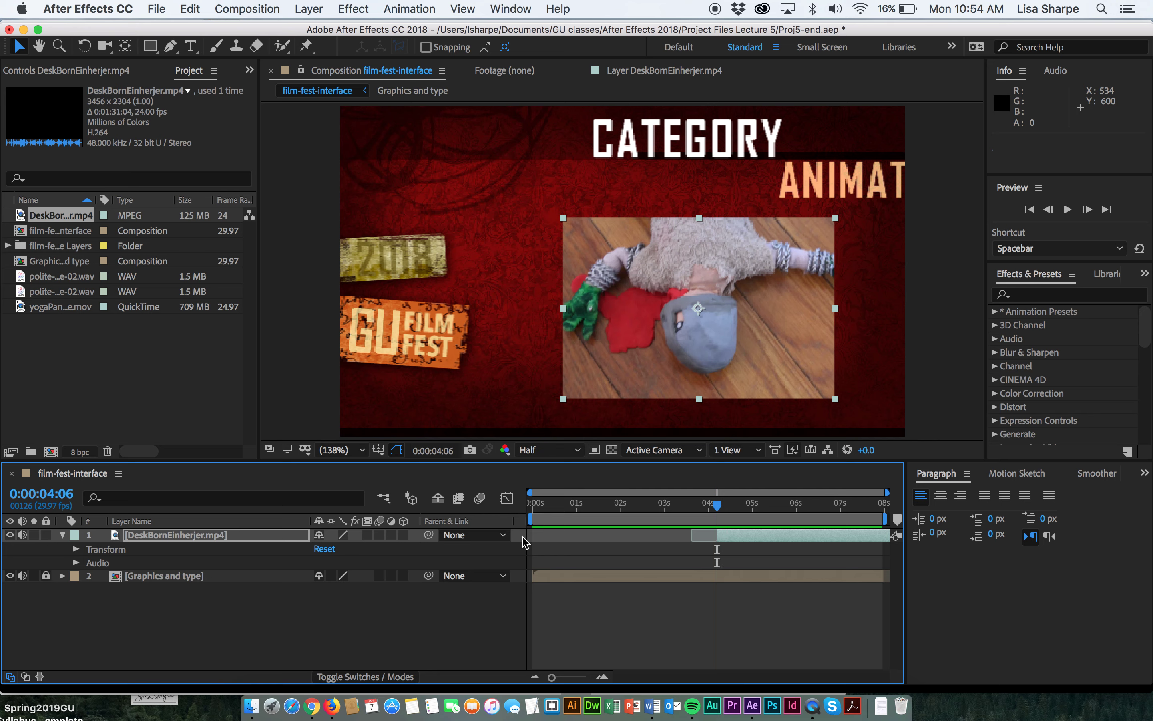
left_click(76, 549)
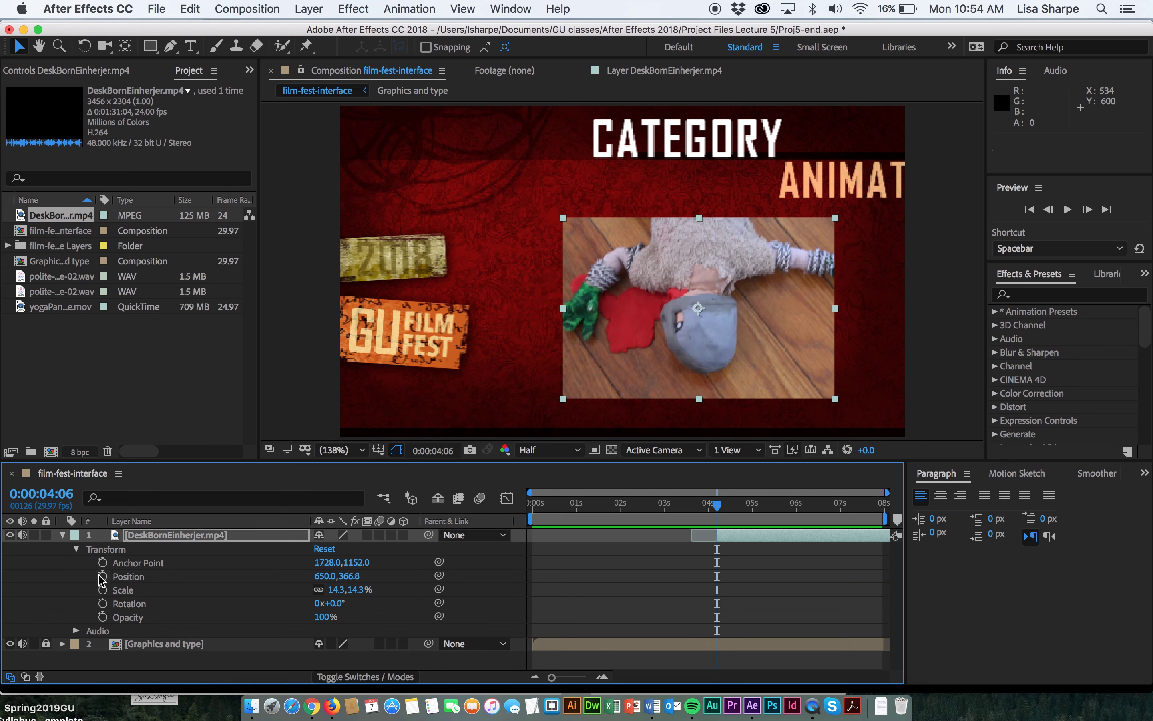
left_click(103, 617)
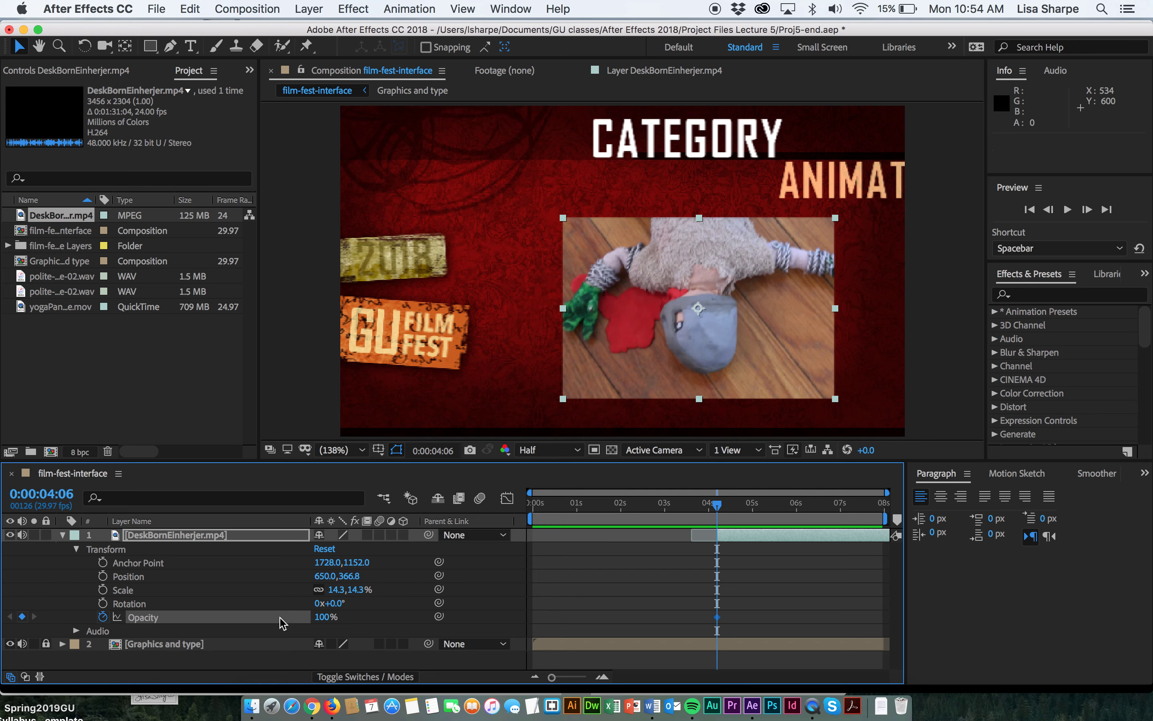
left_click_drag(321, 617, 138, 618)
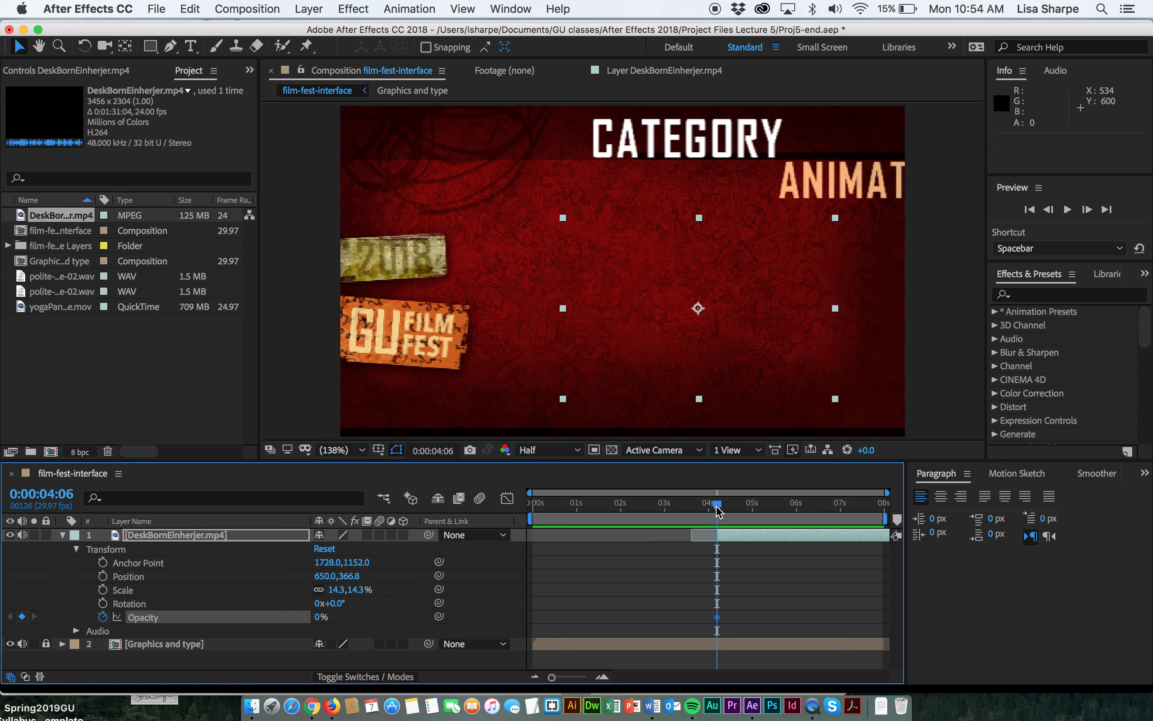
left_click_drag(718, 510, 732, 513)
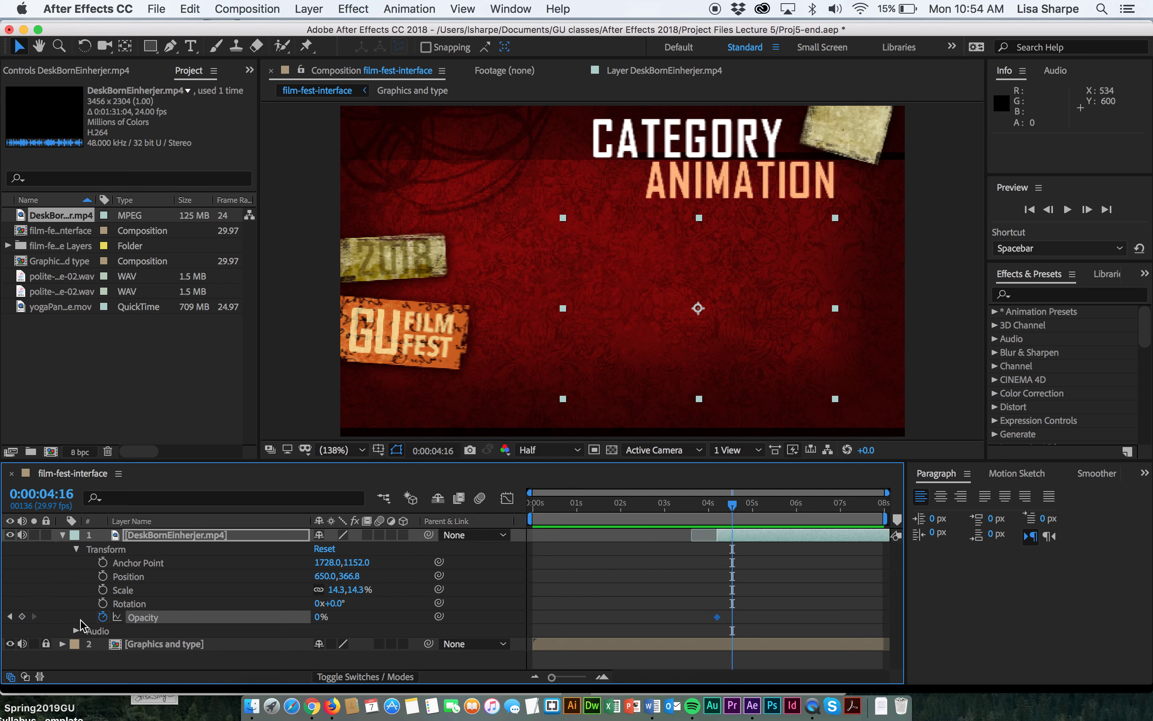
left_click(22, 616)
left_click_drag(325, 616, 524, 615)
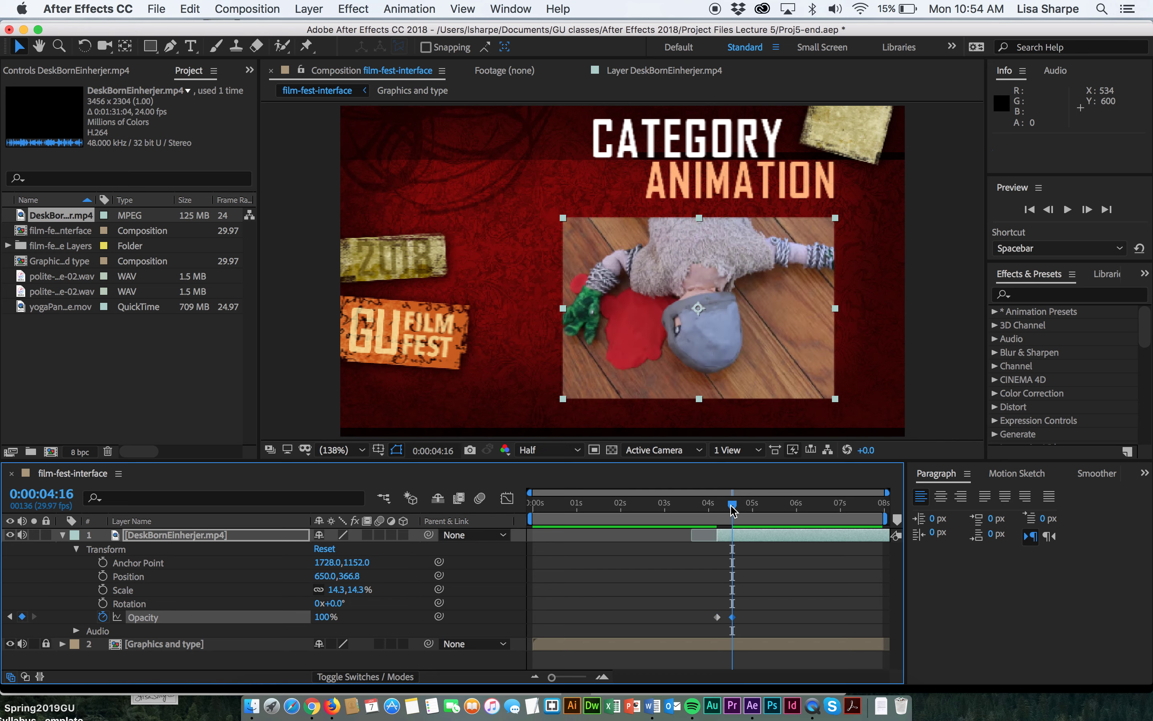
Add Opacity keyframes that fade the video layer out from 100% at 0:00:07:14 to 0% at 0:00:07:28.
left_click_drag(732, 511, 861, 518)
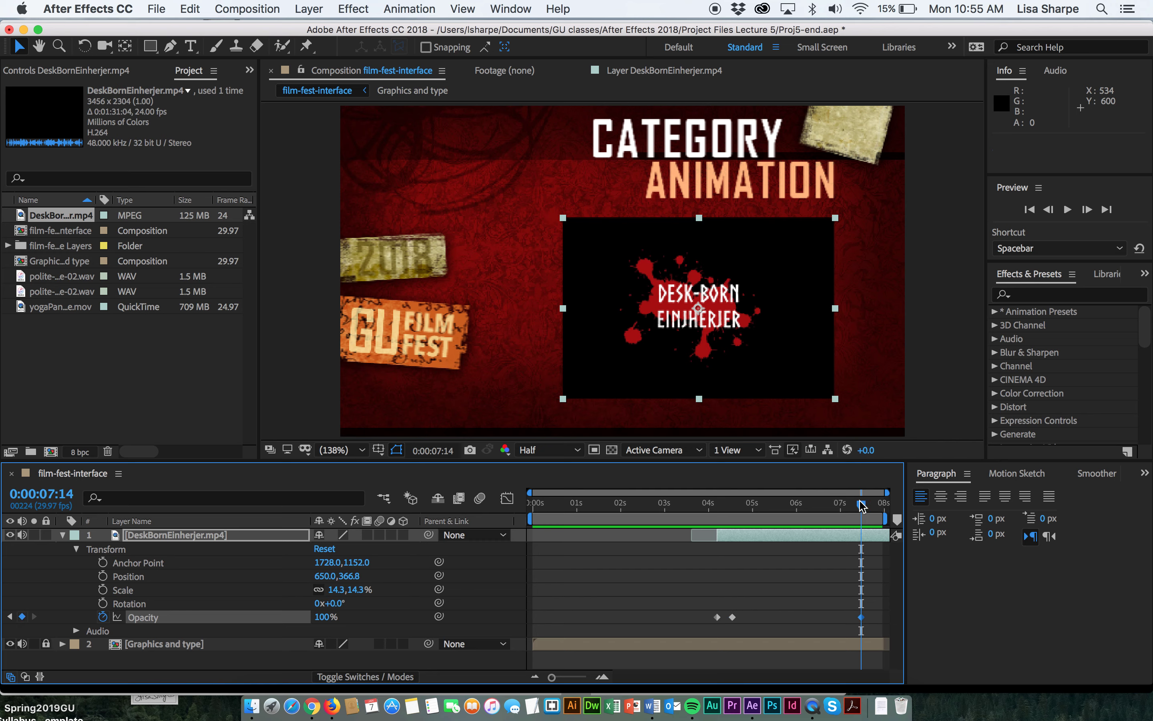
left_click_drag(863, 506, 883, 506)
left_click(22, 617)
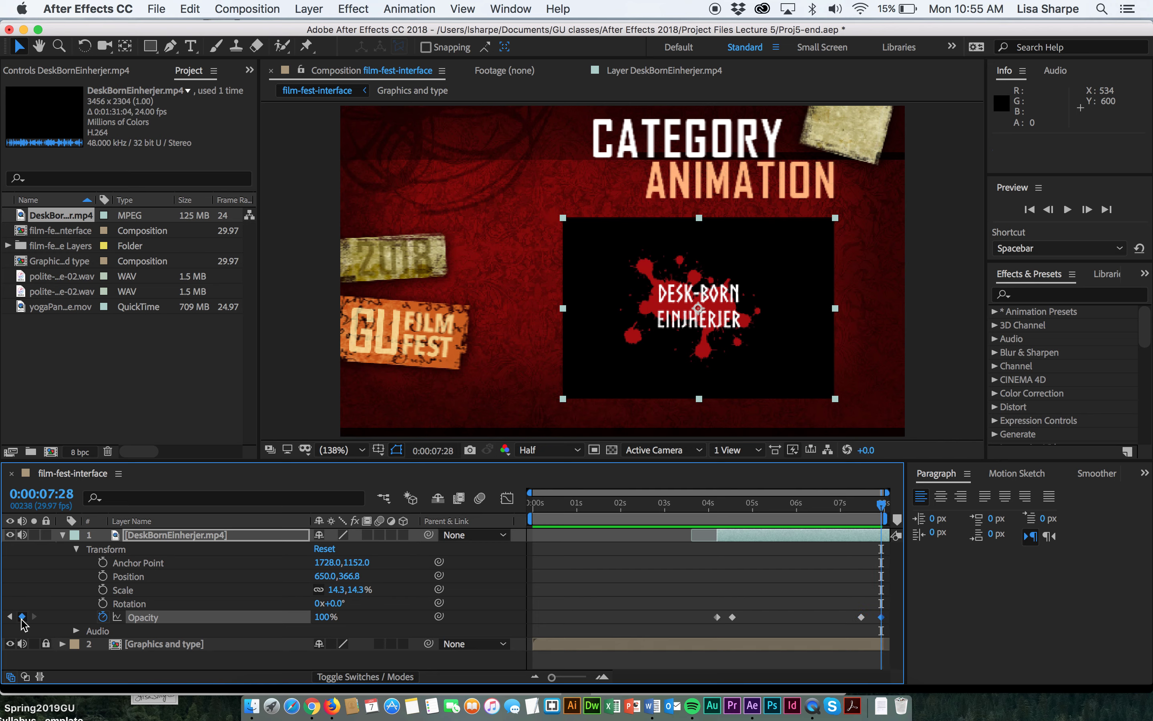
left_click_drag(331, 618, 191, 628)
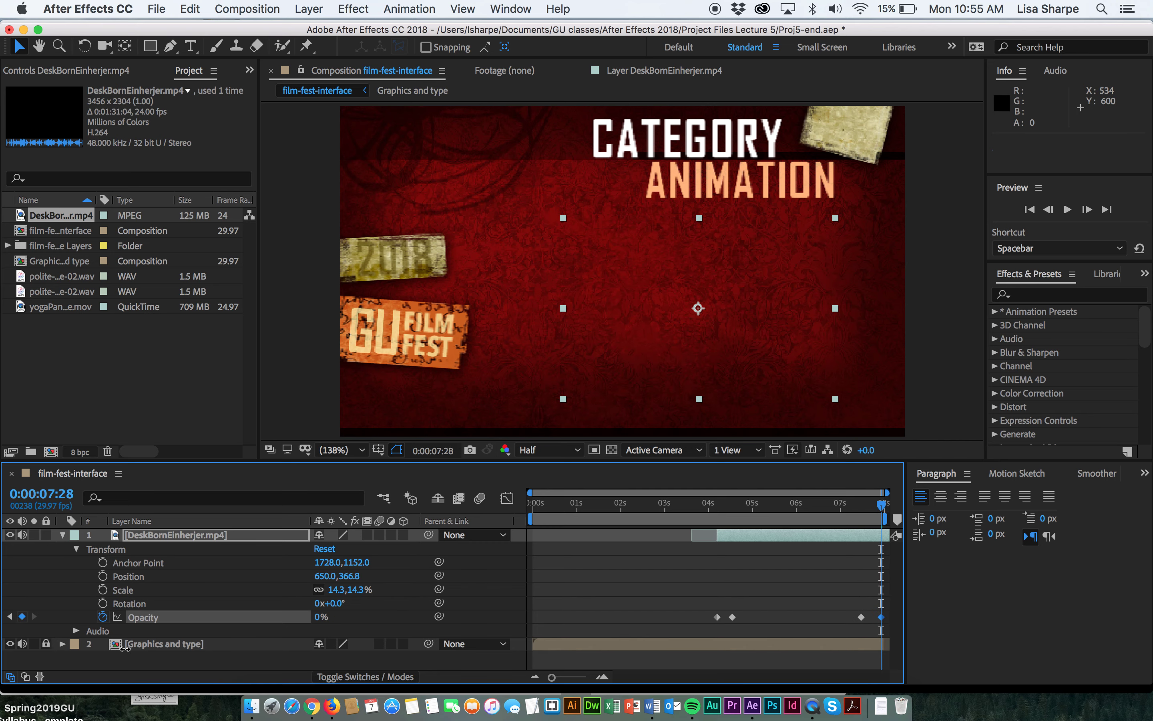
Preview the video's opacity fades in the composition and move the playhead to 0:00:07:11 to check the clip's ending.
left_click_drag(881, 509, 618, 563)
key("space")
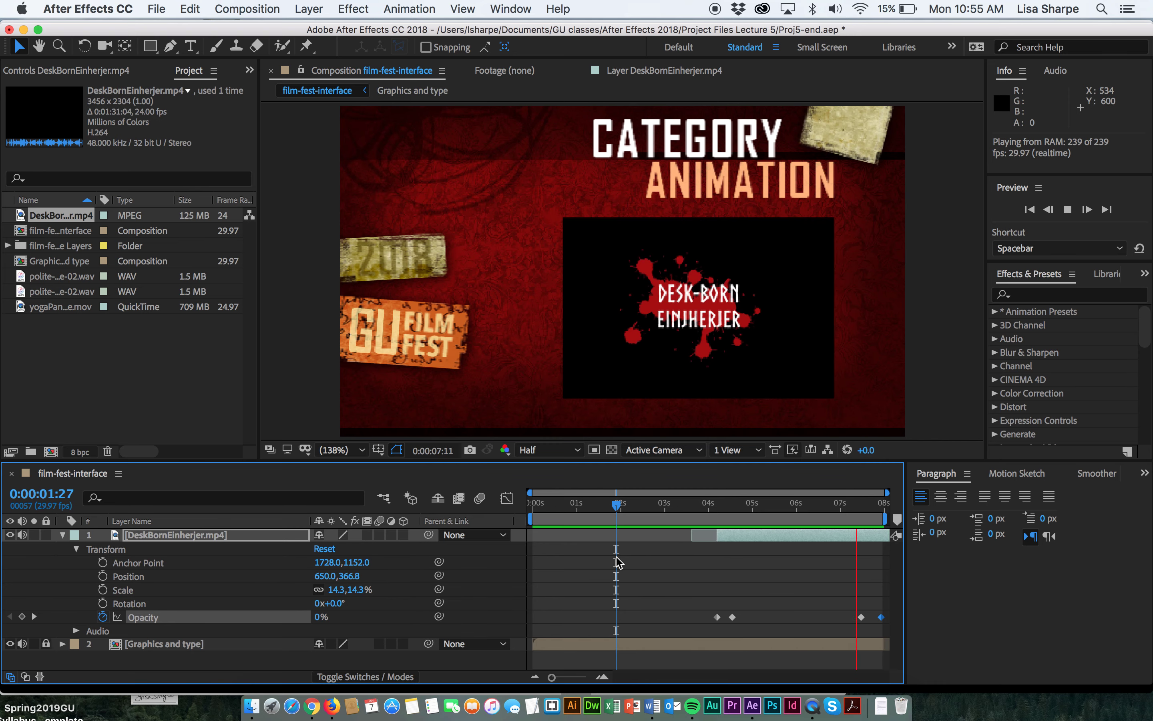
key("space")
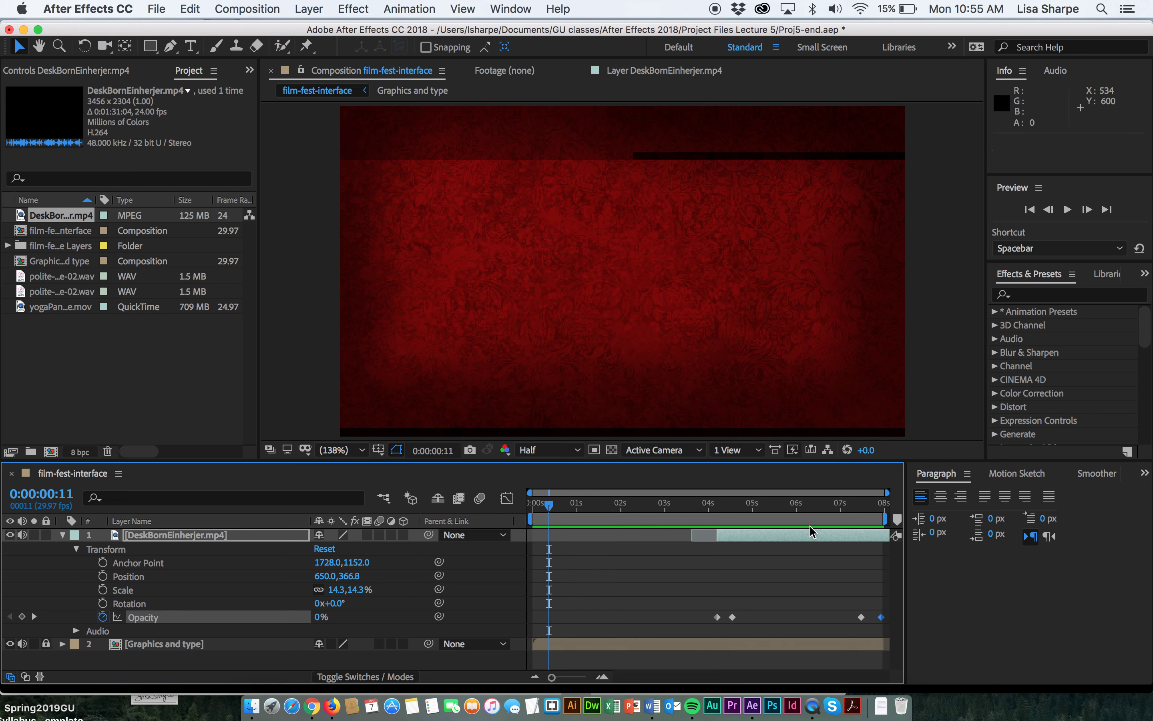
left_click_drag(548, 509, 857, 556)
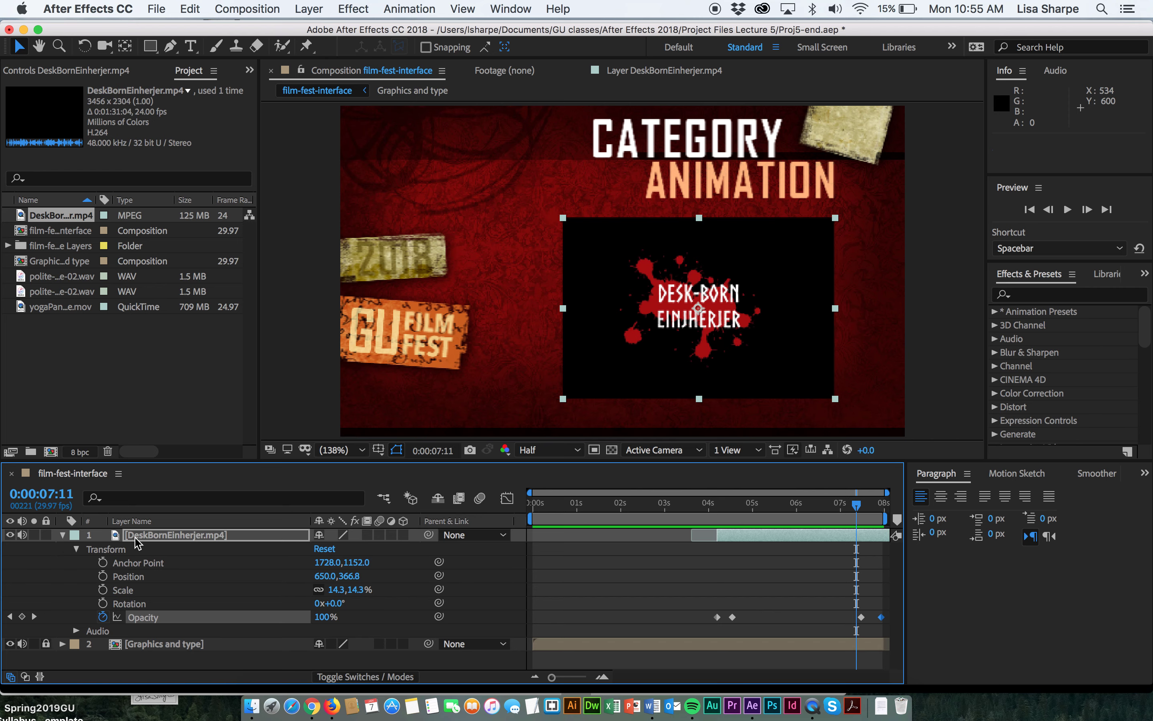
Save the project and open the DeskBornEinherjer.mp4 layer in its layer viewer.
key("super+s")
double_click(116, 538)
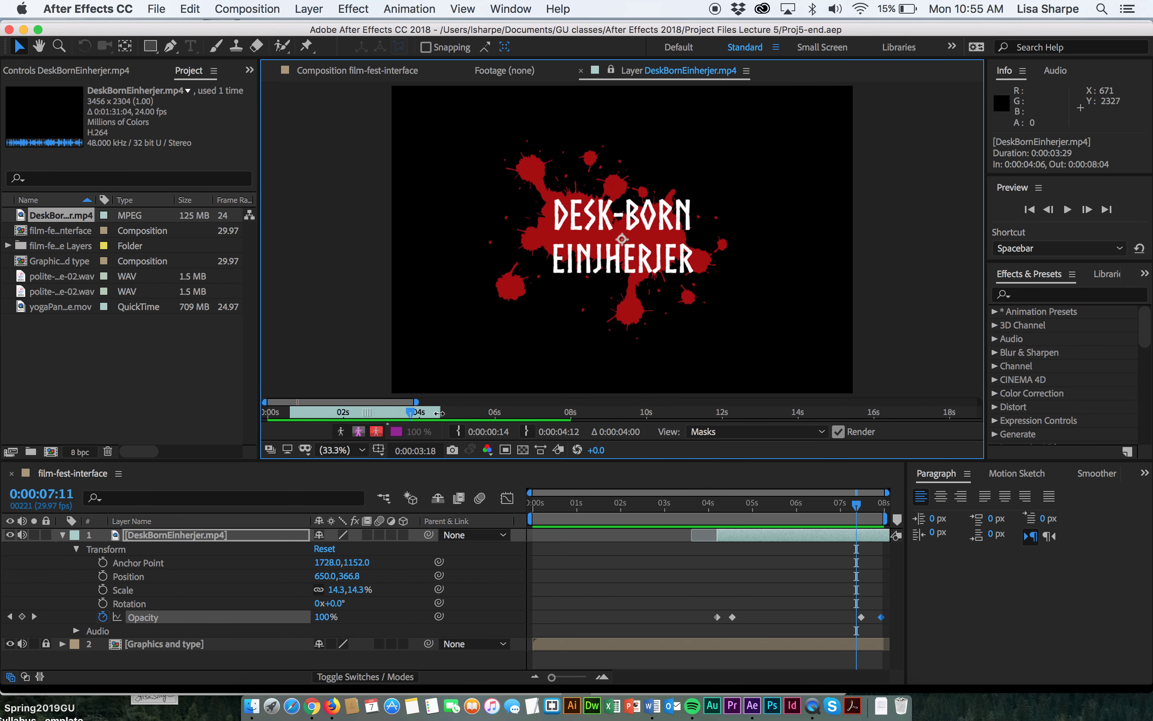
left_click_drag(439, 412, 411, 413)
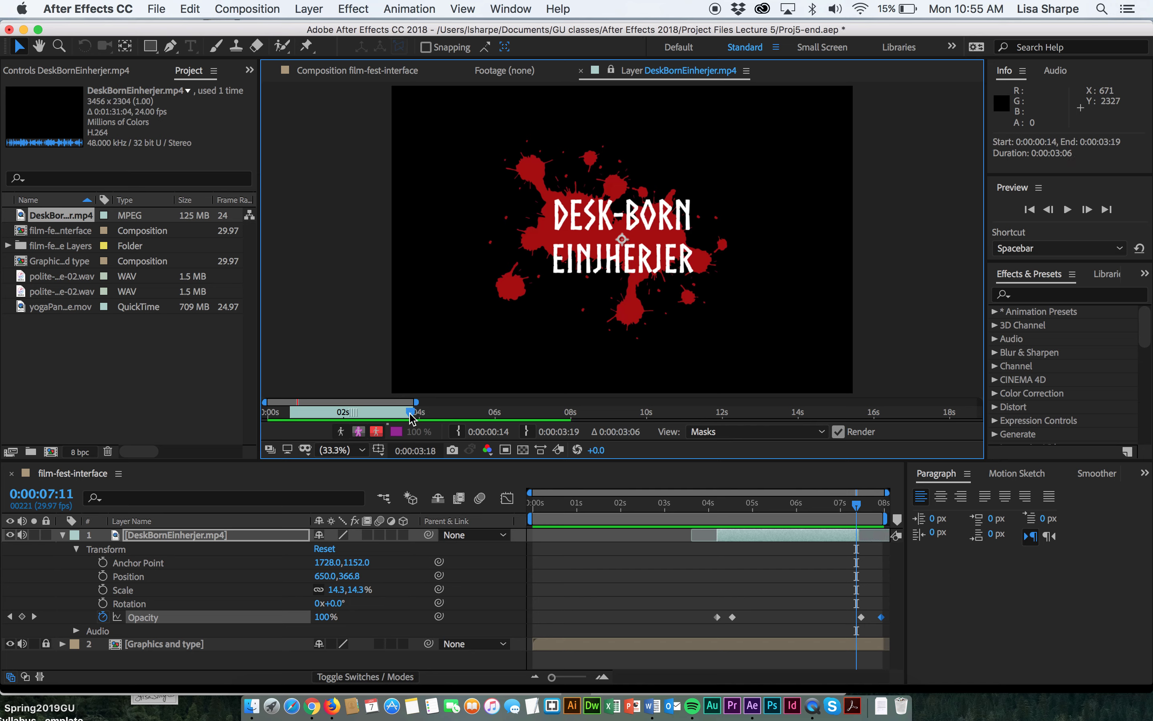
left_click_drag(310, 402, 324, 402)
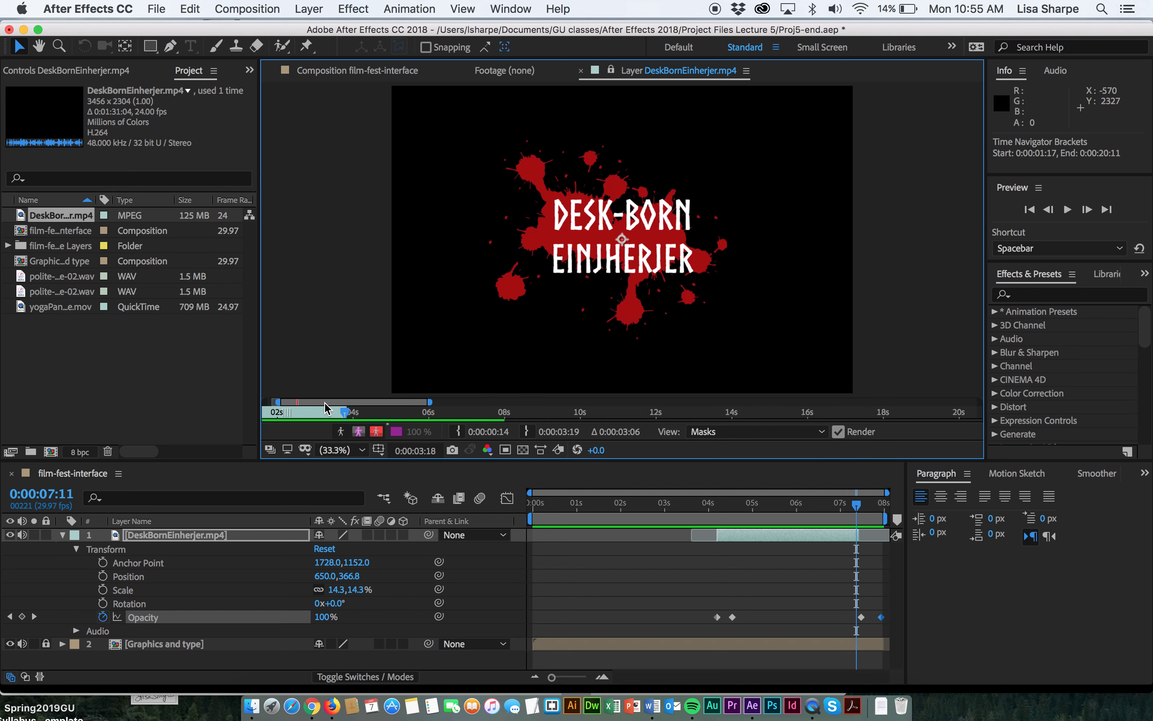
key("super+z")
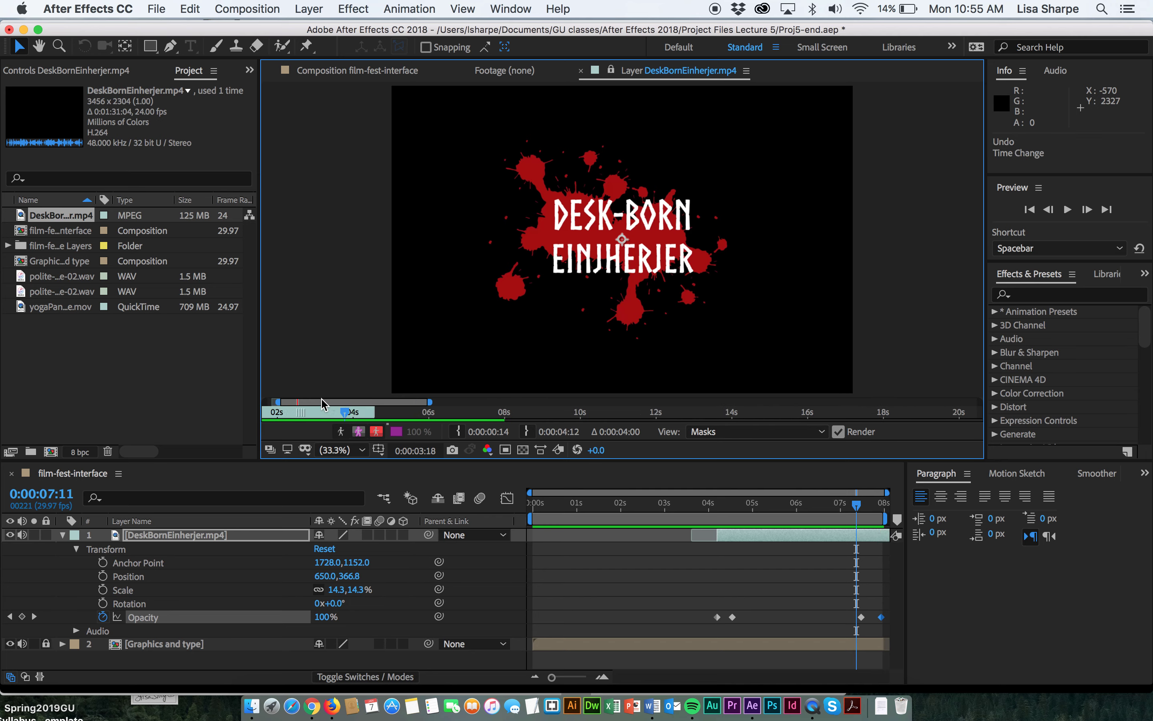
Set the video layer's out point to source time 0:00:03:13 in the layer viewer and save the project.
left_click_drag(276, 402, 268, 405)
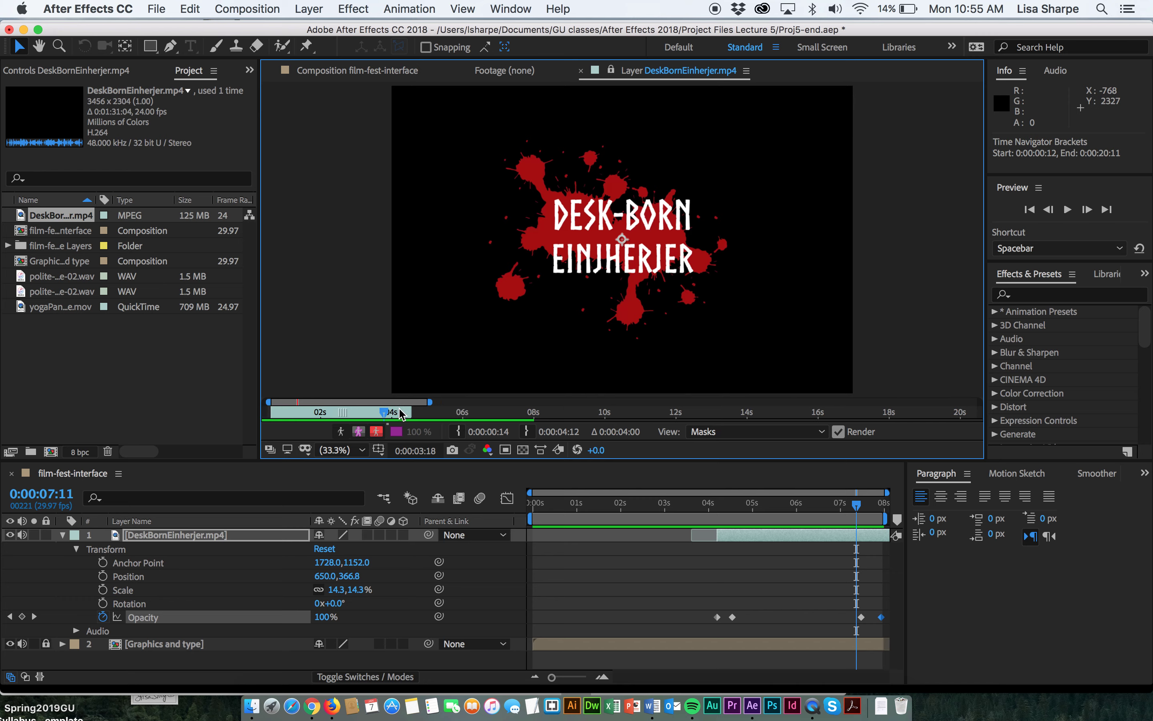
mouse_move(387, 418)
left_mouse_down()
mouse_move(410, 418)
mouse_move(335, 422)
mouse_move(376, 422)
left_mouse_up()
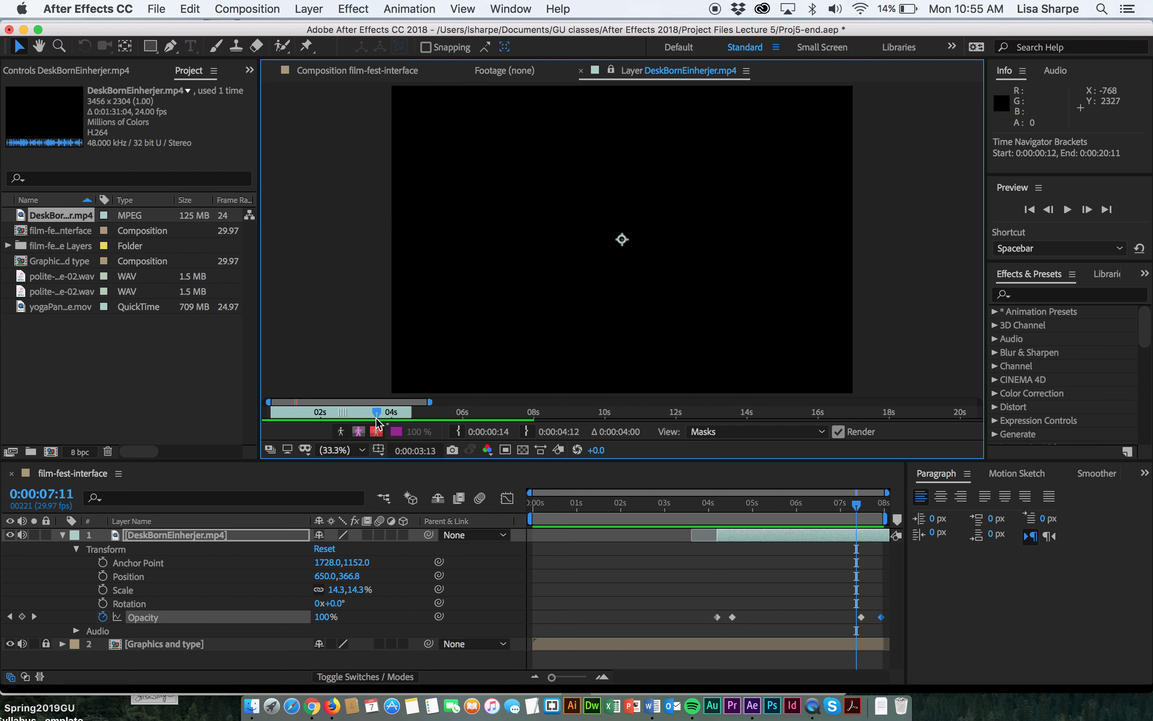
left_click(527, 431)
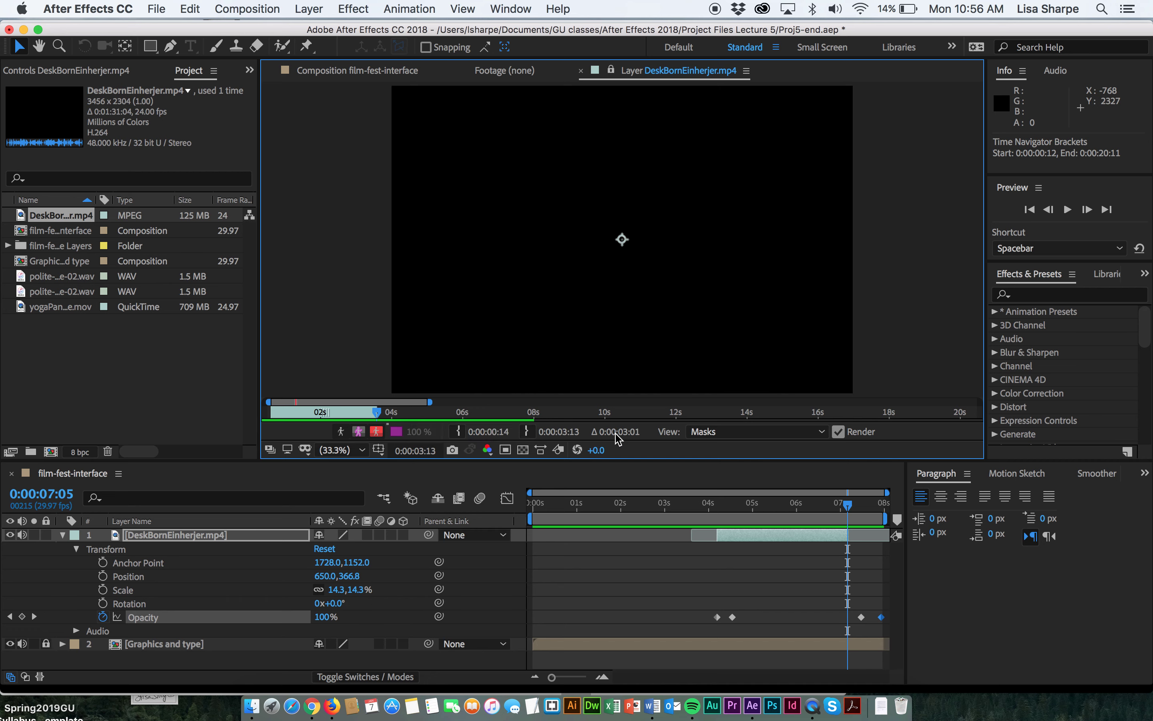
key("super+s")
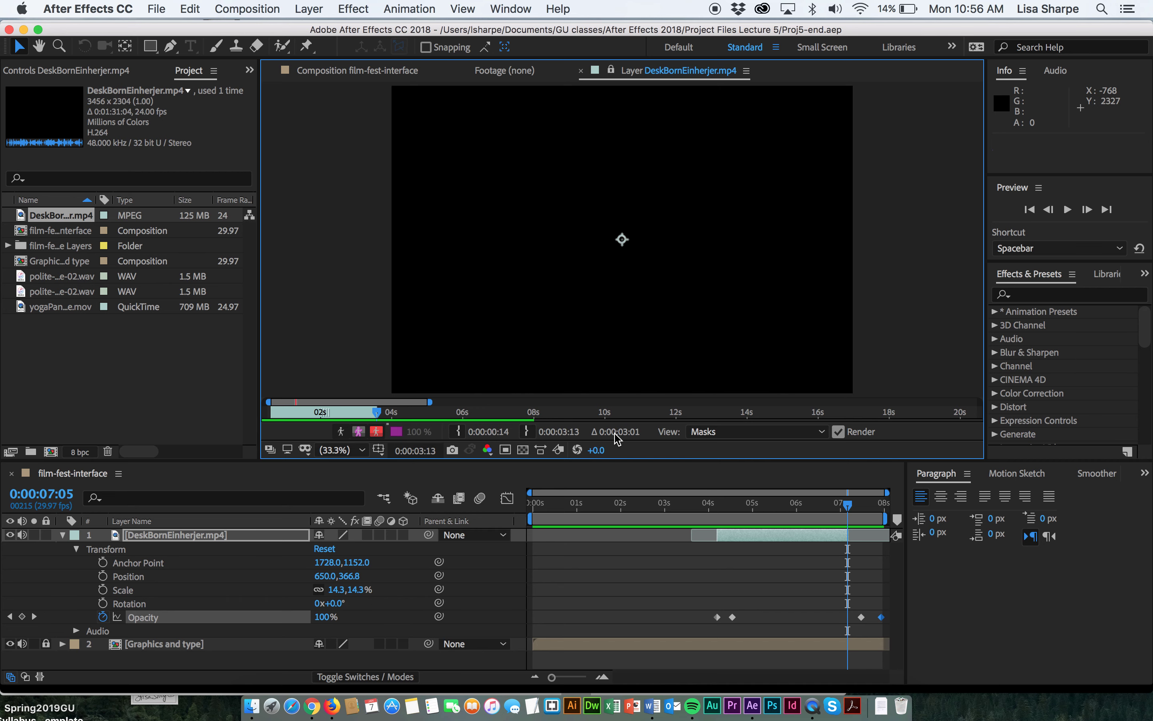
Return to the film-fest-interface composition and preview the retrimmed video from 0:00:02:27.
left_click(384, 73)
left_click_drag(848, 508, 662, 513)
key("space")
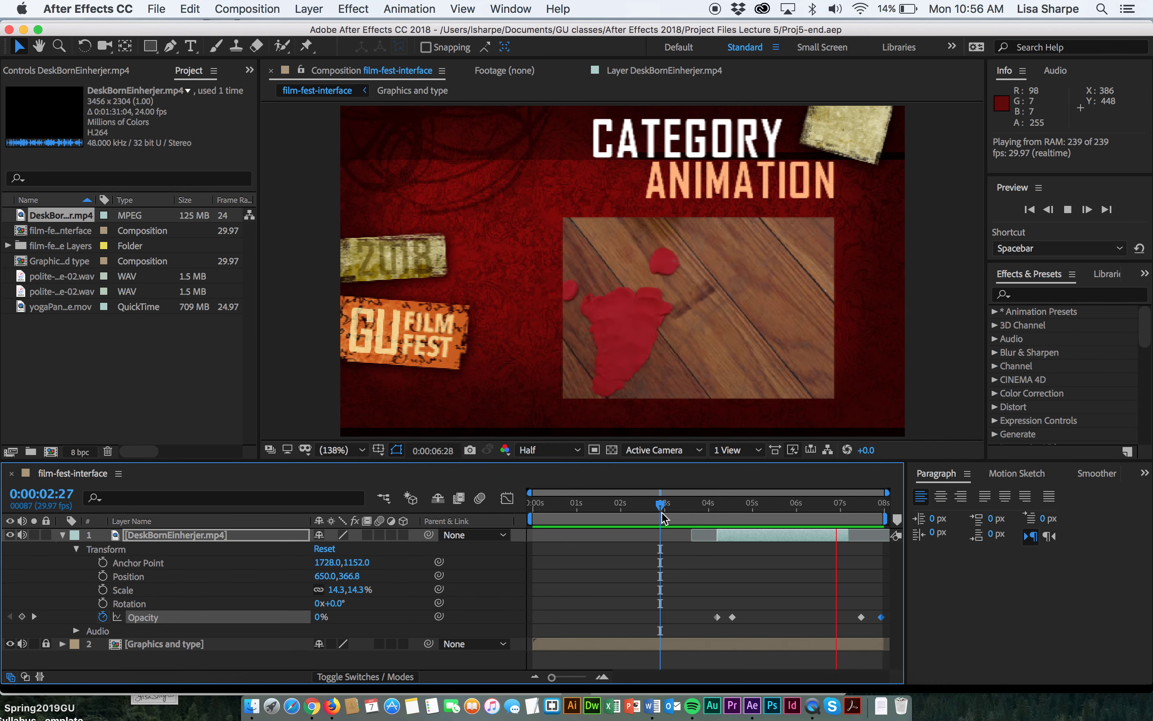
key("space")
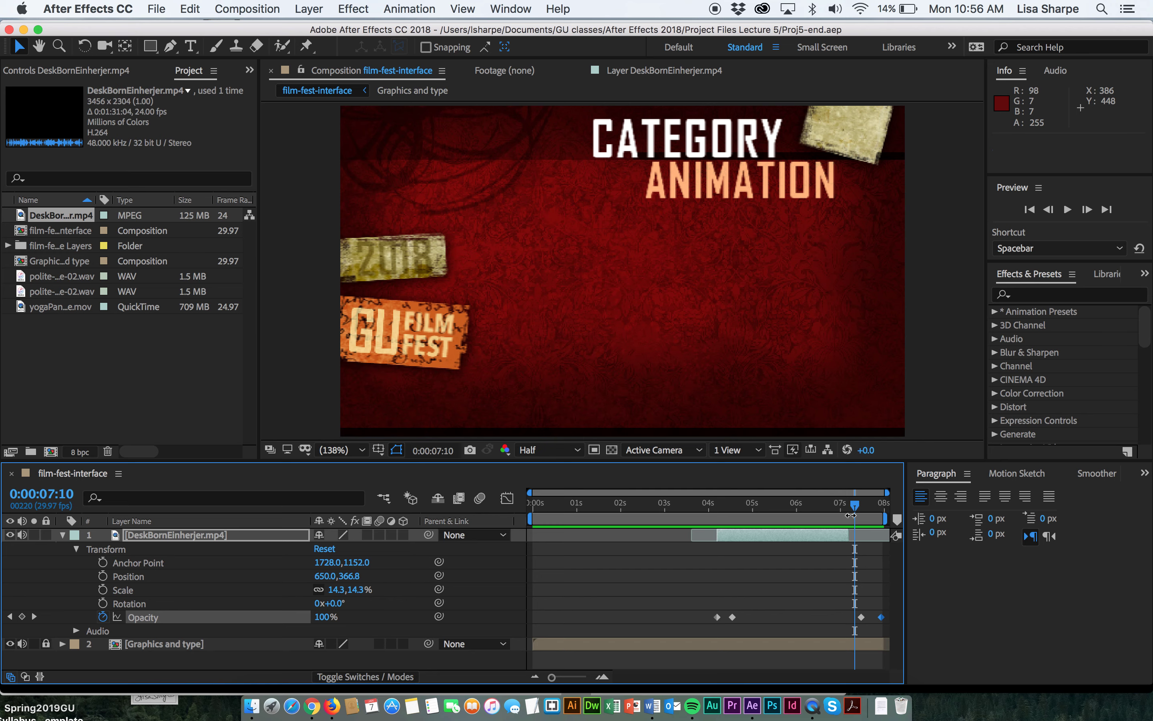
Move the fade-out Opacity keyframes so the 100% keyframe sits at 0:00:06:26 and the 0% keyframe at 0:00:07:05.
left_click_drag(861, 618, 848, 618)
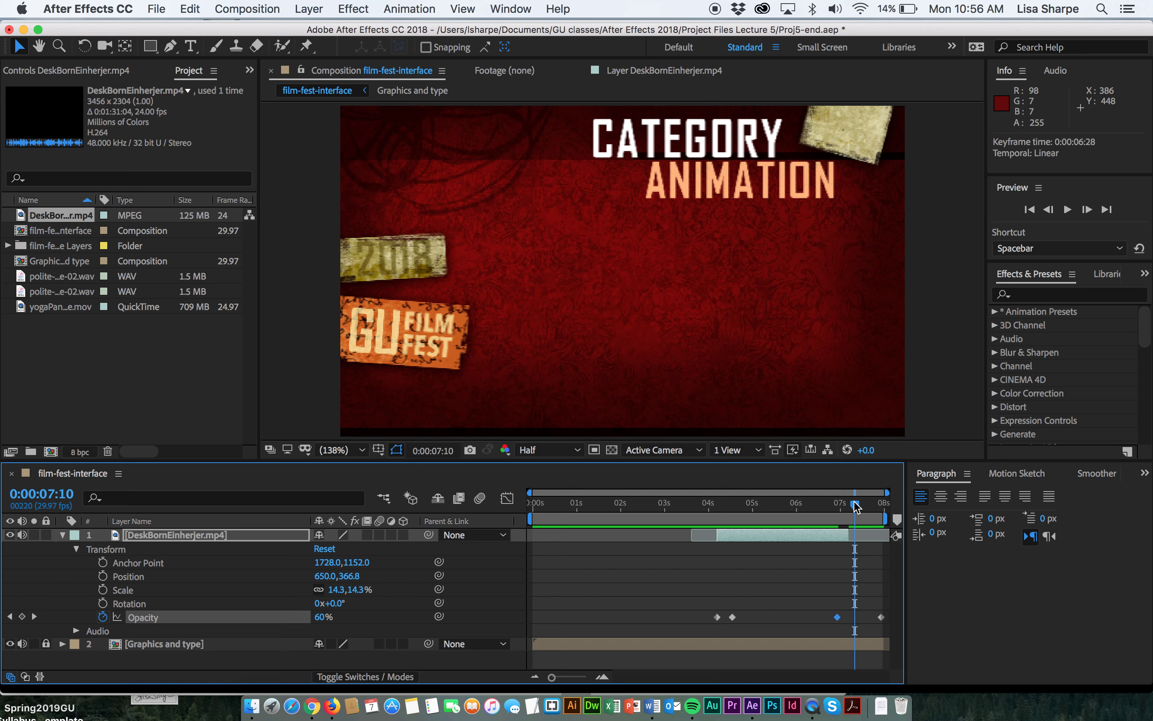
left_click_drag(856, 506, 835, 511)
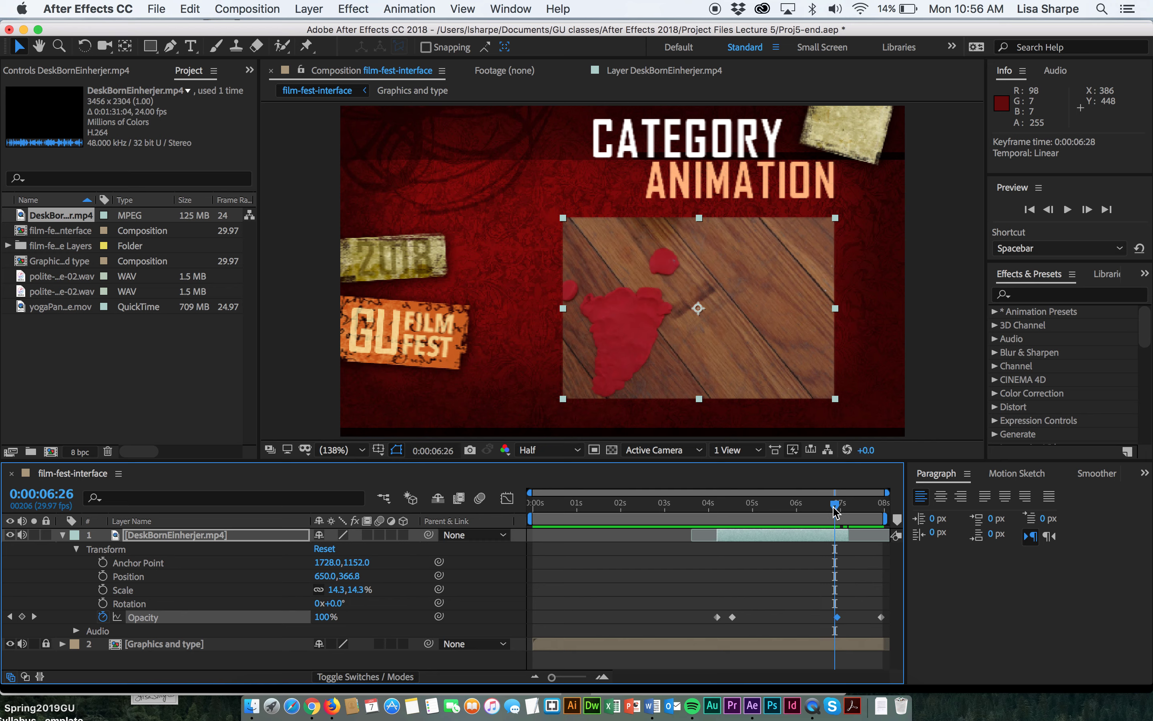
left_click_drag(882, 623, 847, 620)
left_click_drag(837, 502, 848, 503)
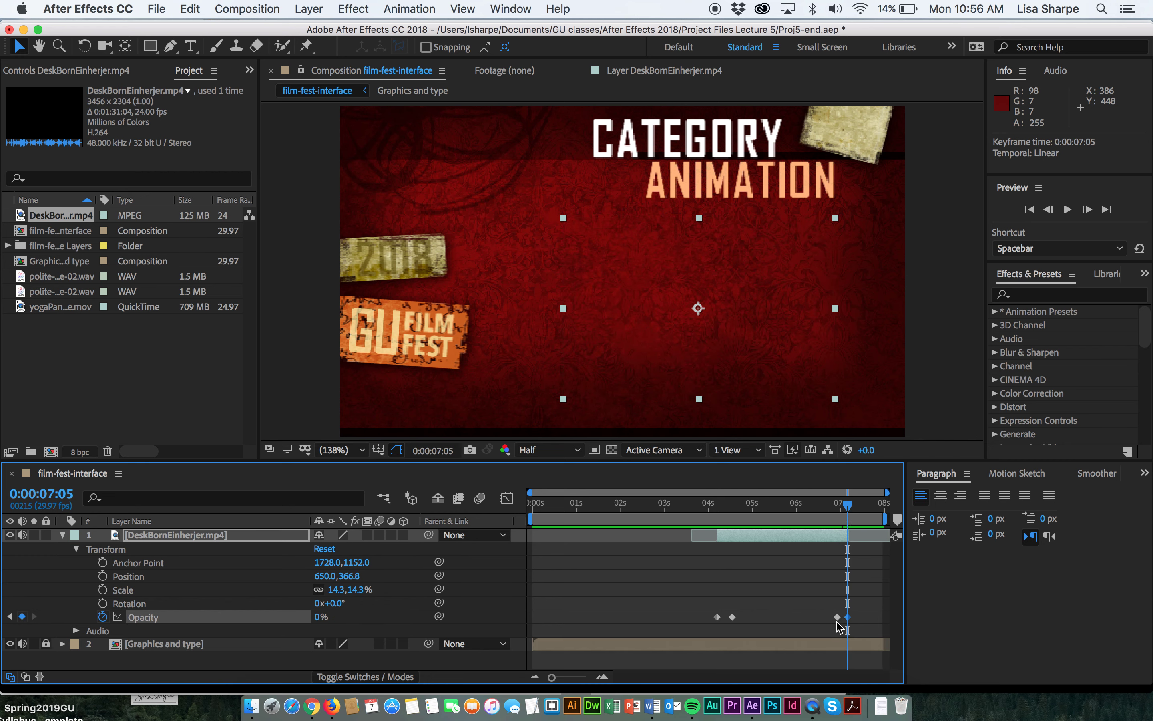
left_click_drag(839, 619, 836, 618)
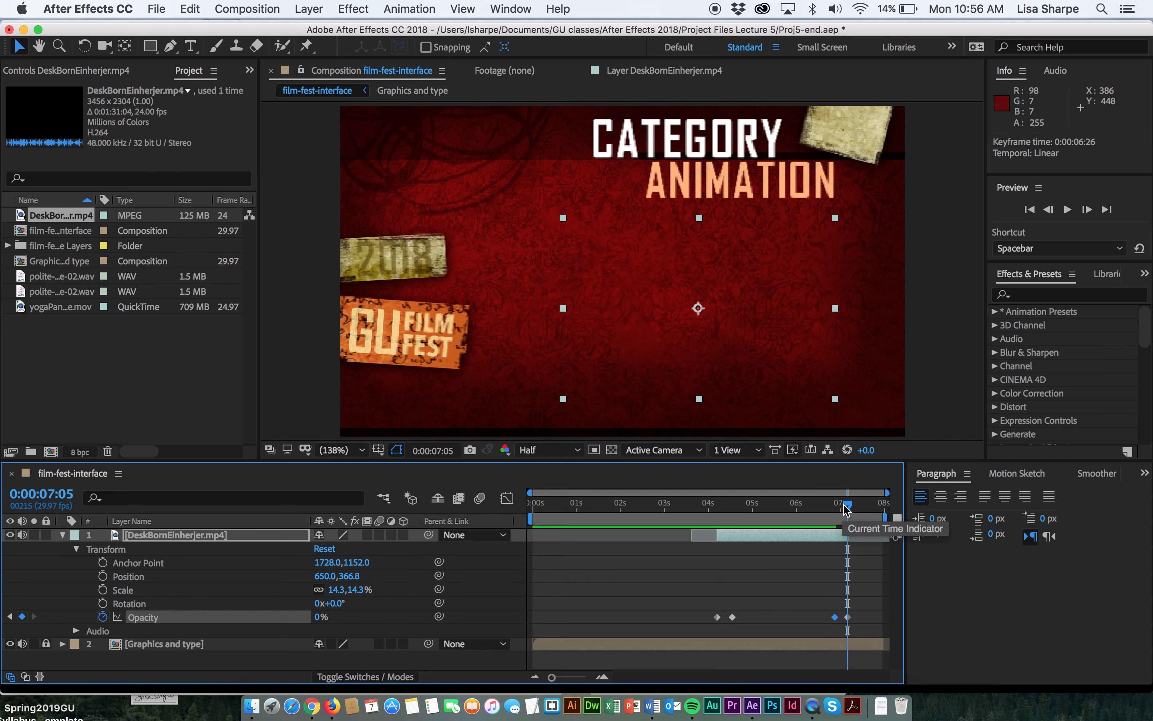
Preview the video's fade-in and fade-out from 0:00:03:26 and check the frame at 0:00:05:03.
left_click_drag(848, 504, 705, 548)
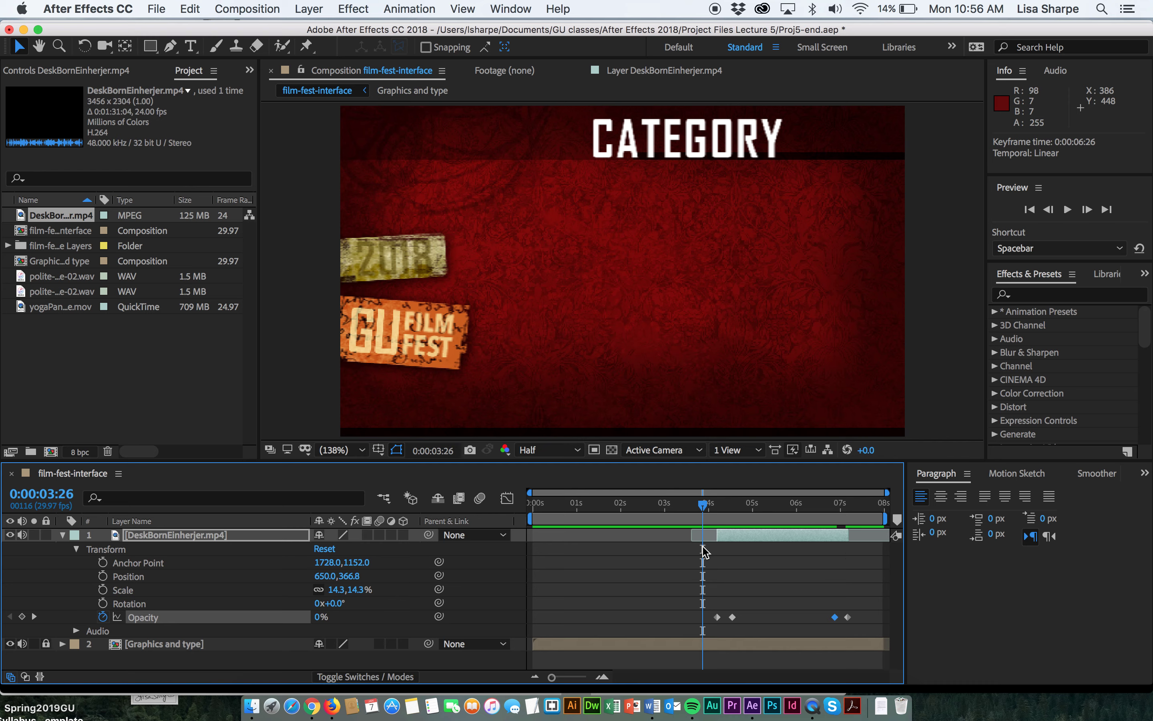
key("space")
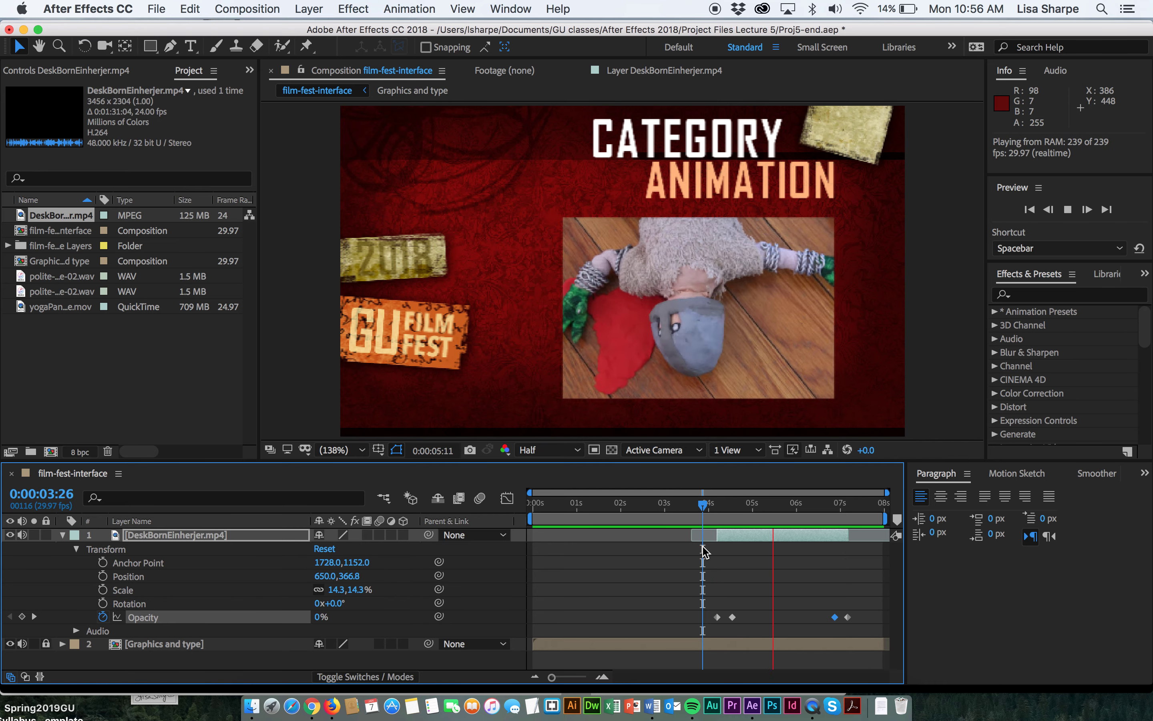
key("space")
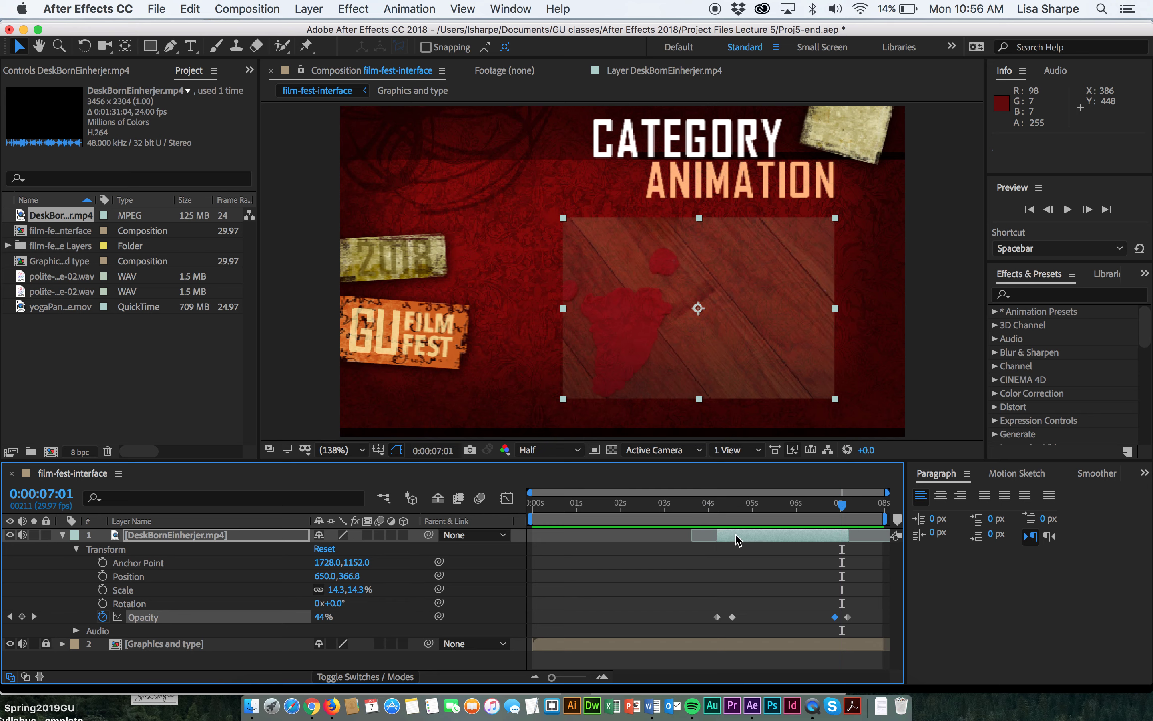
left_click_drag(843, 506, 757, 506)
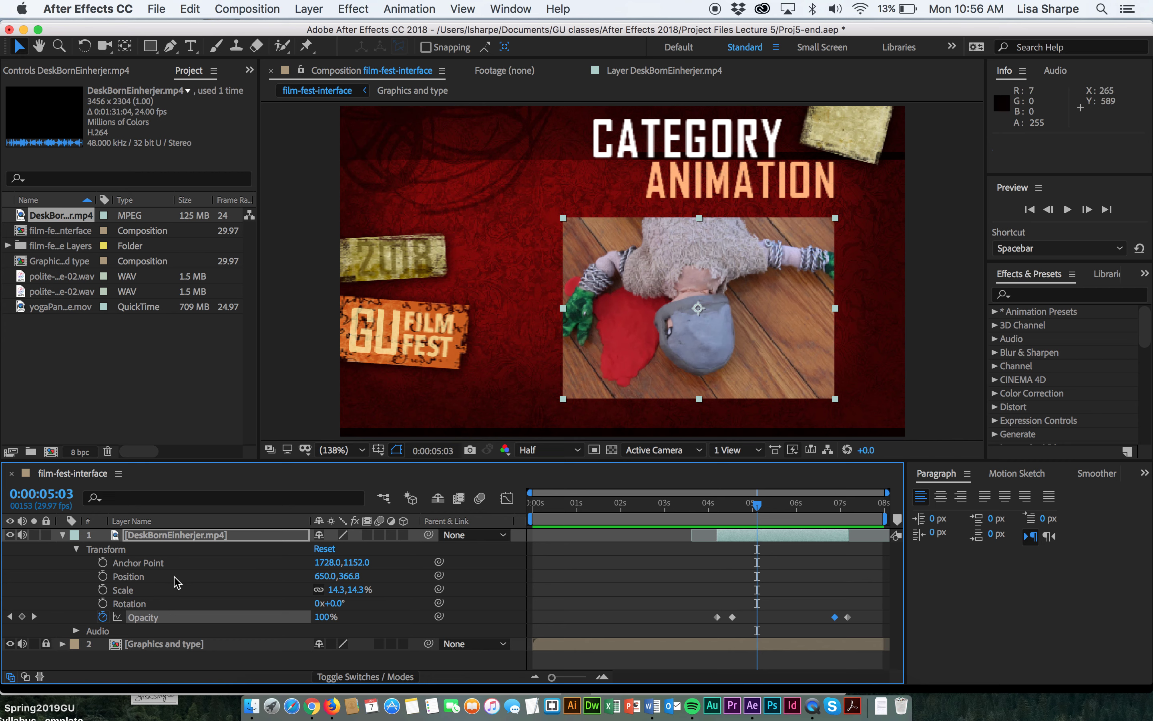
Collapse the Transform properties and add a rectangular mask covering the entire DeskBornEinherjer.mp4 layer.
left_click(76, 550)
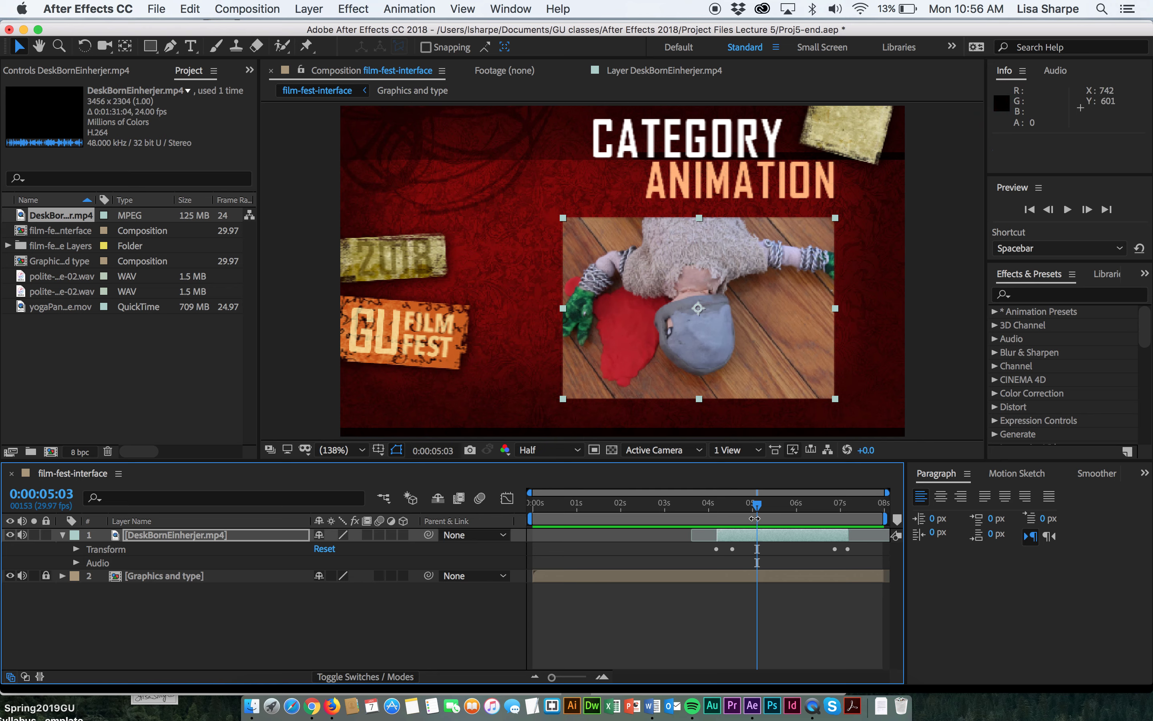
left_click_drag(760, 513, 734, 513)
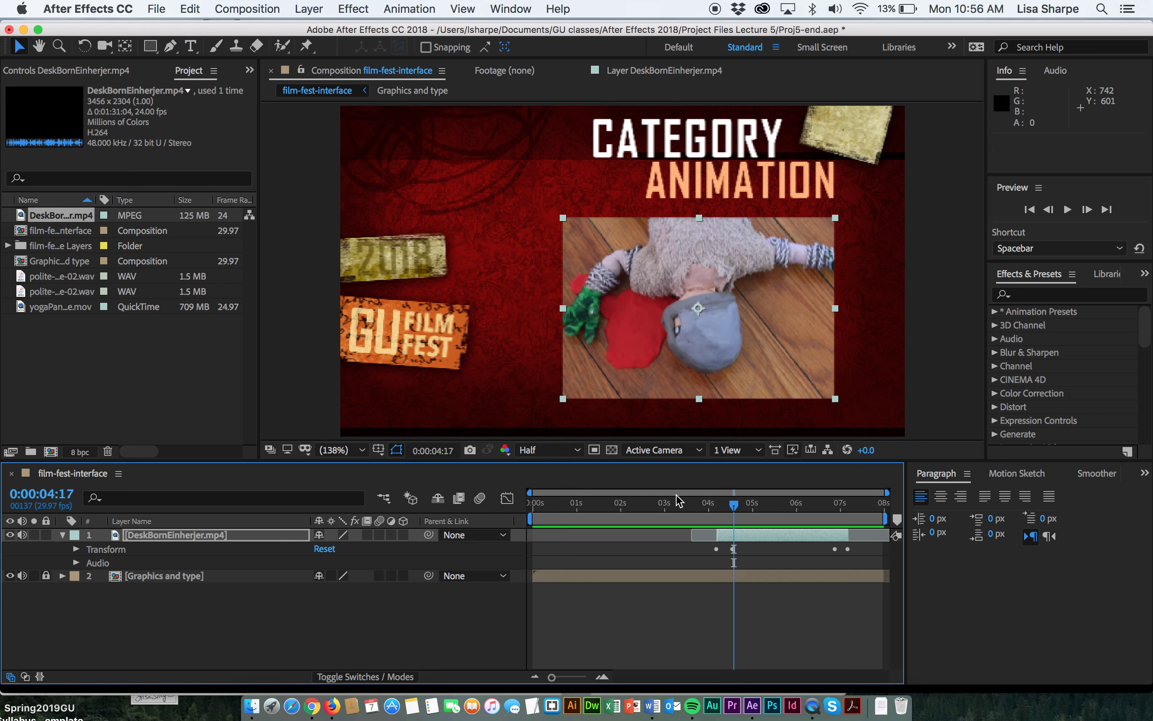
left_click(749, 540)
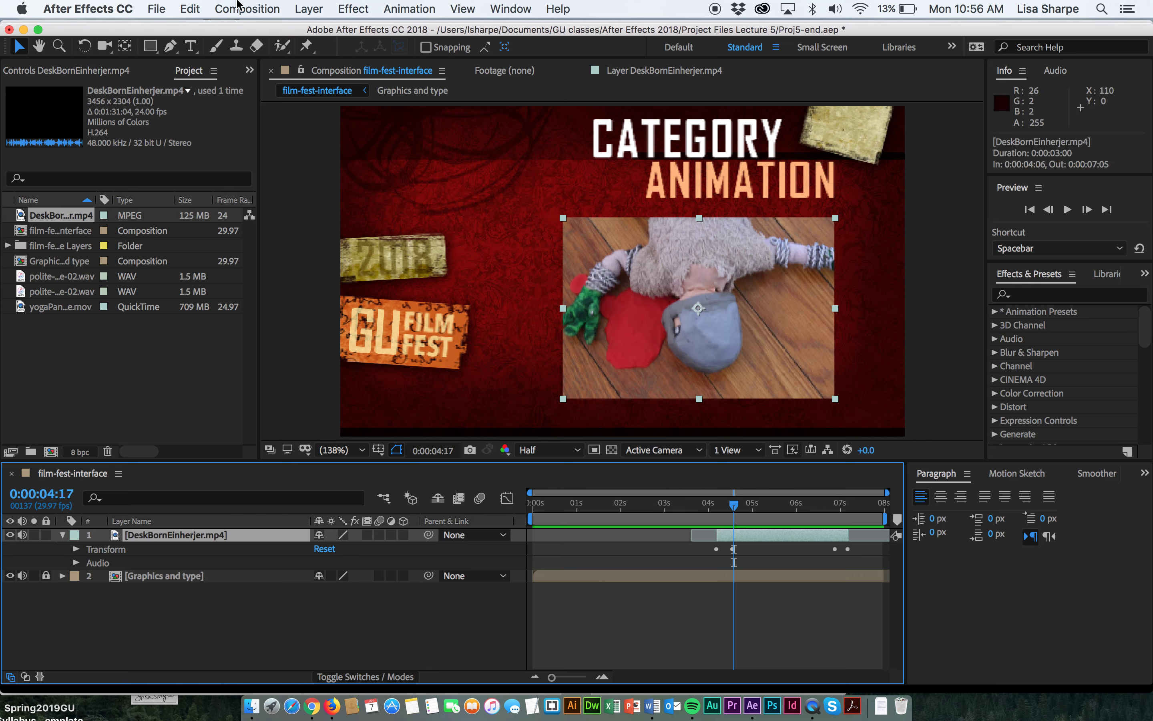
left_click(150, 47)
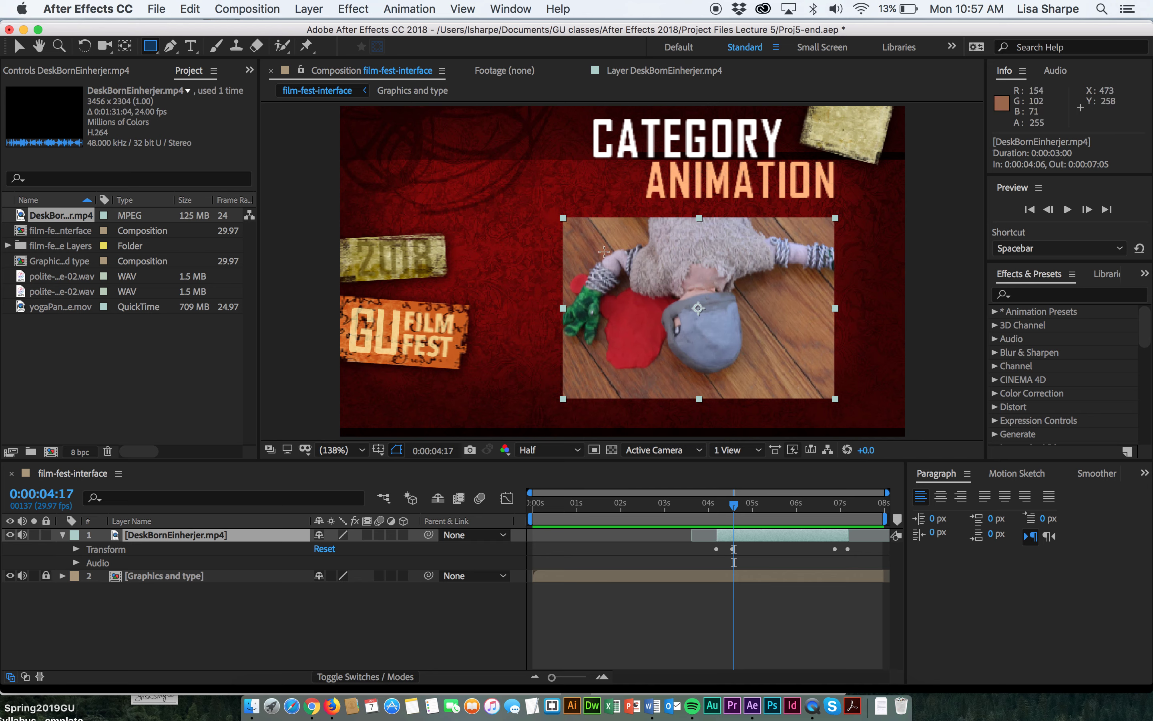
double_click(150, 46)
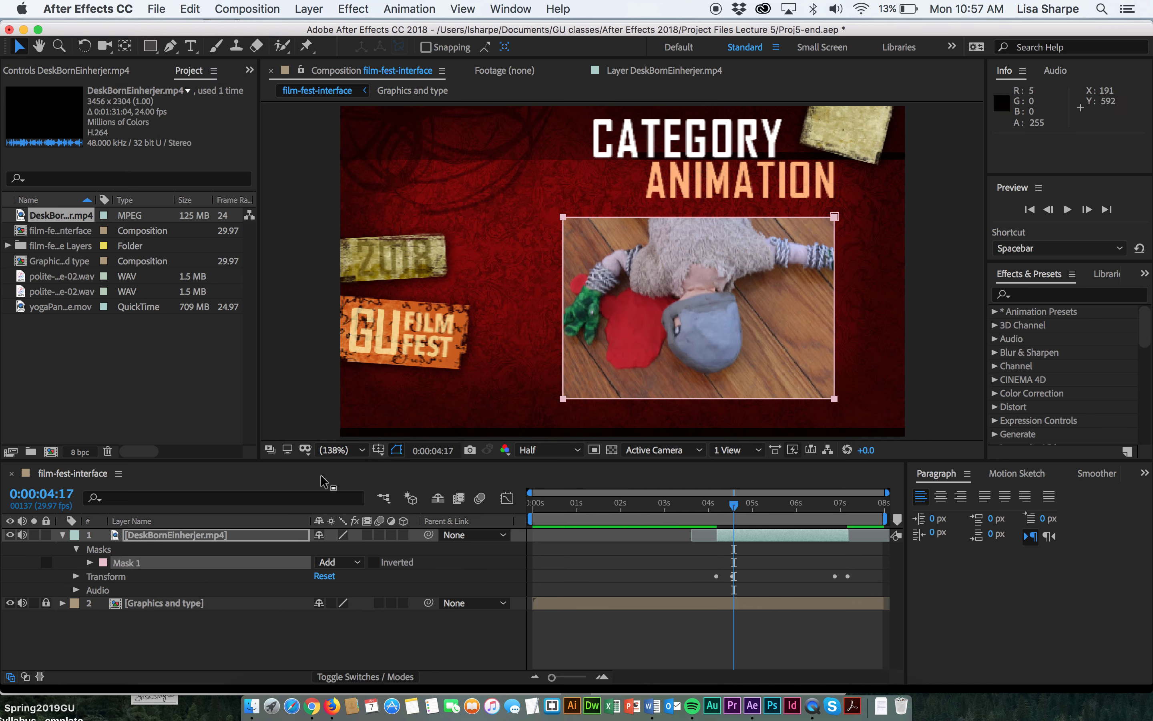
Set the Mask Feather of Mask 1 to 91 pixels and inspect the video's edges with the layer deselected.
left_click(90, 563)
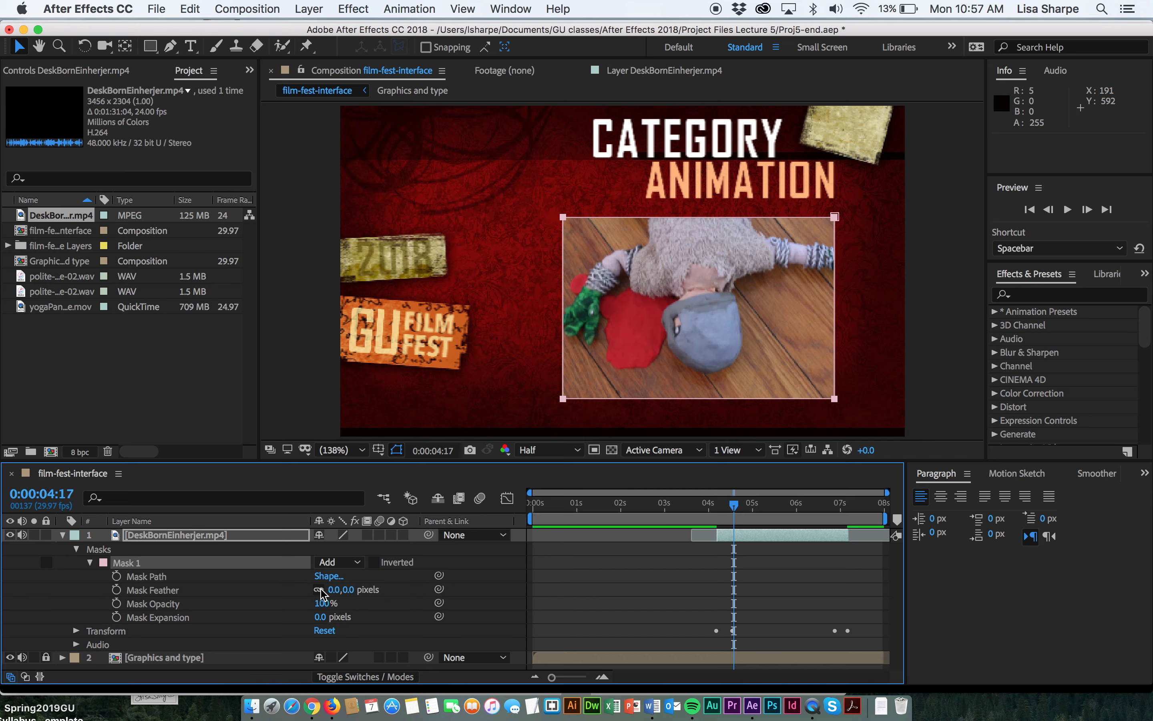
left_click_drag(334, 590, 403, 588)
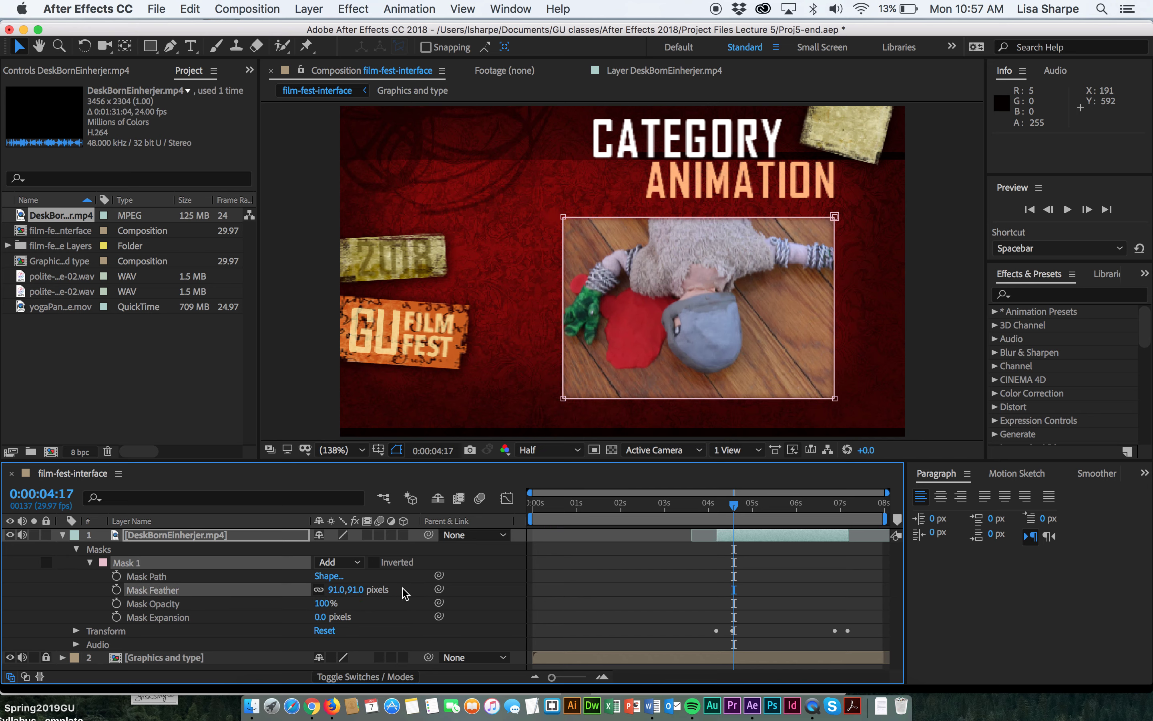
left_click(541, 370)
mouse_move(733, 506)
left_mouse_down()
mouse_move(704, 509)
mouse_move(742, 509)
left_mouse_up()
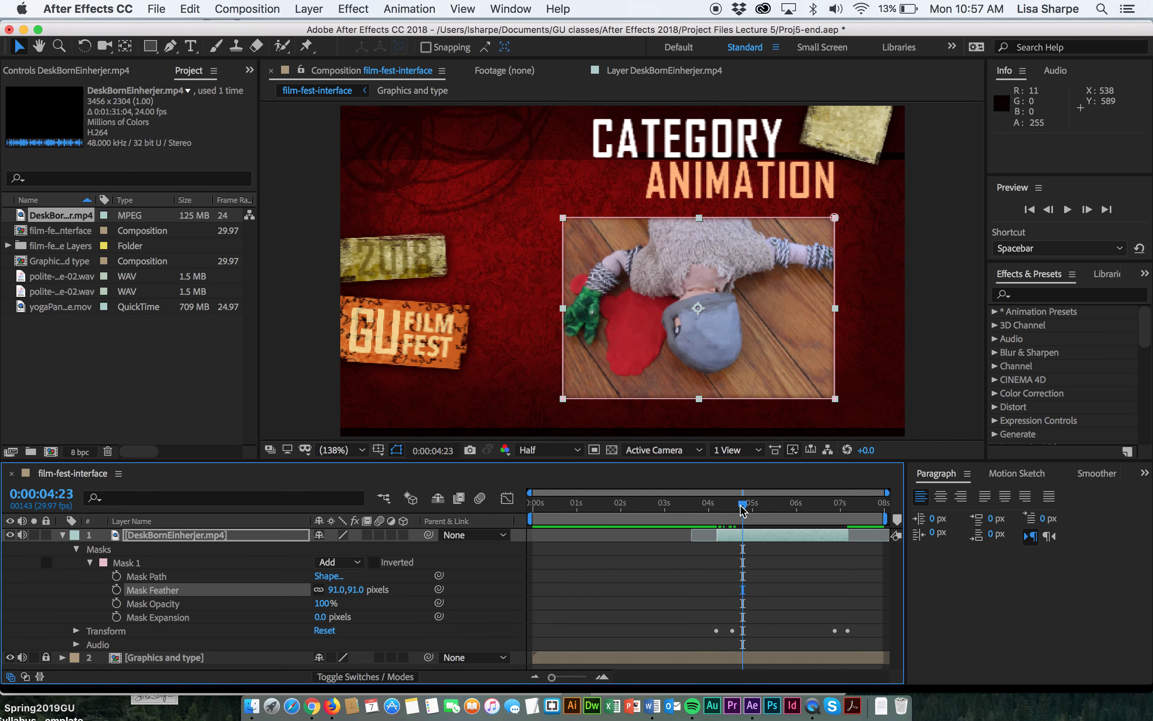
left_click(528, 361)
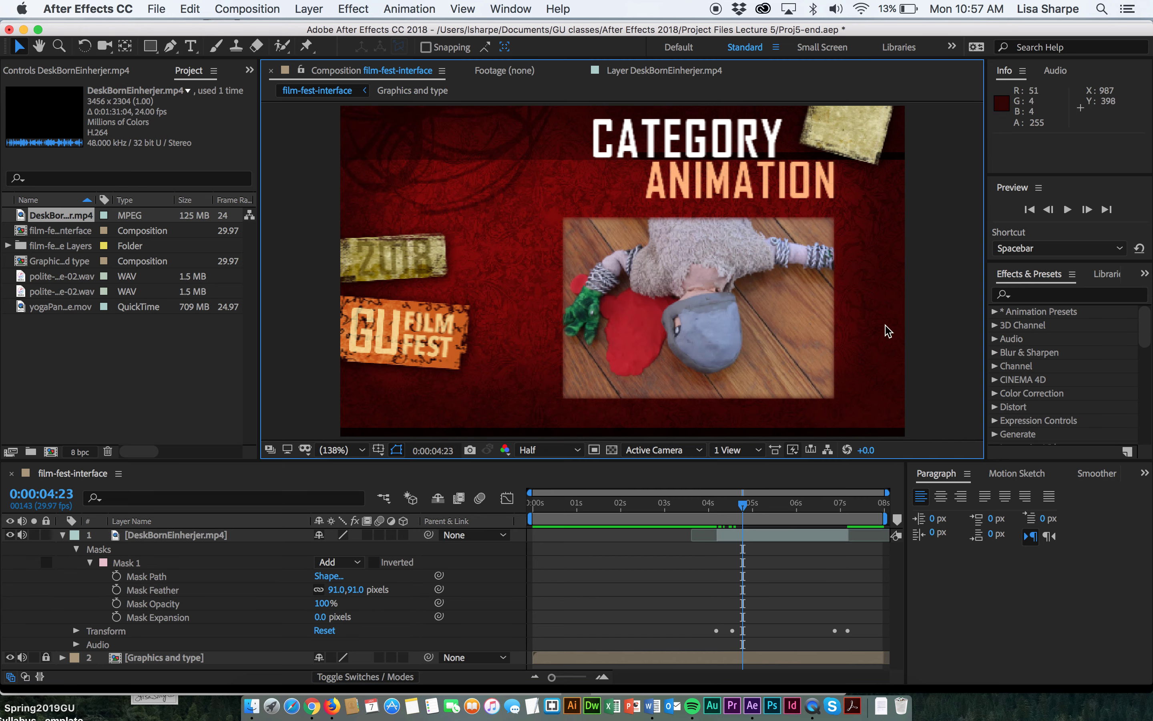
Increase the Mask Feather of Mask 1 to 153 pixels and inspect the softened edges.
left_click(344, 605)
left_click_drag(343, 590, 386, 584)
left_click(497, 403)
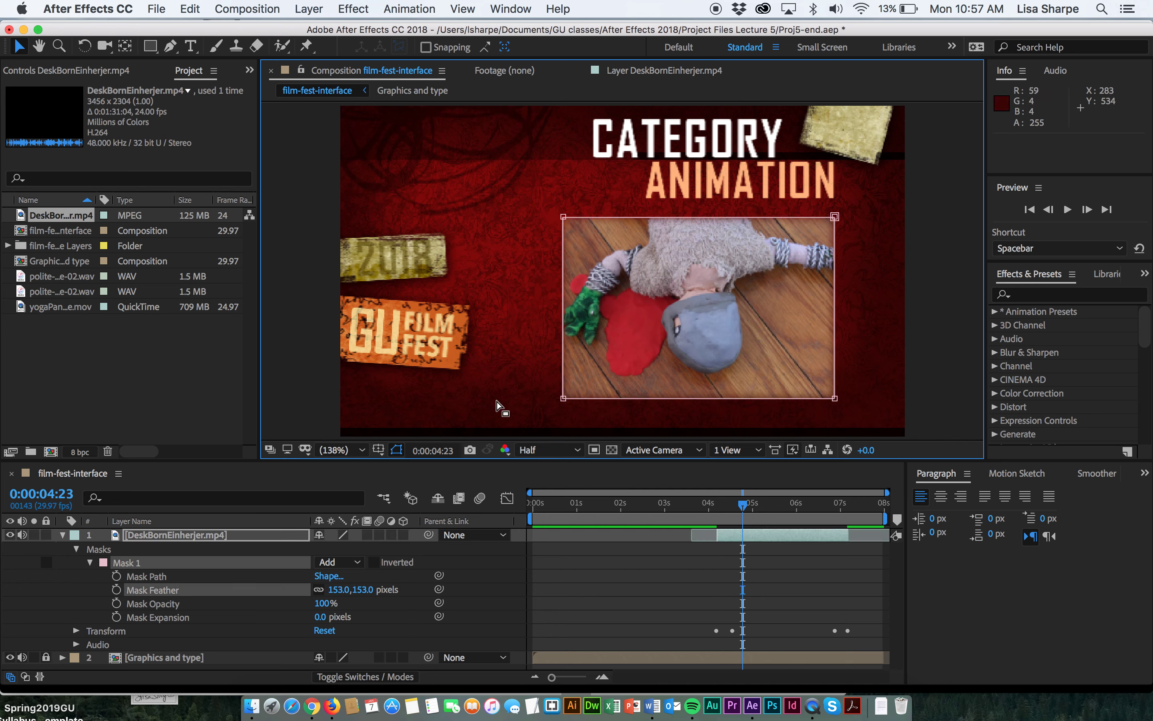
left_click(499, 405)
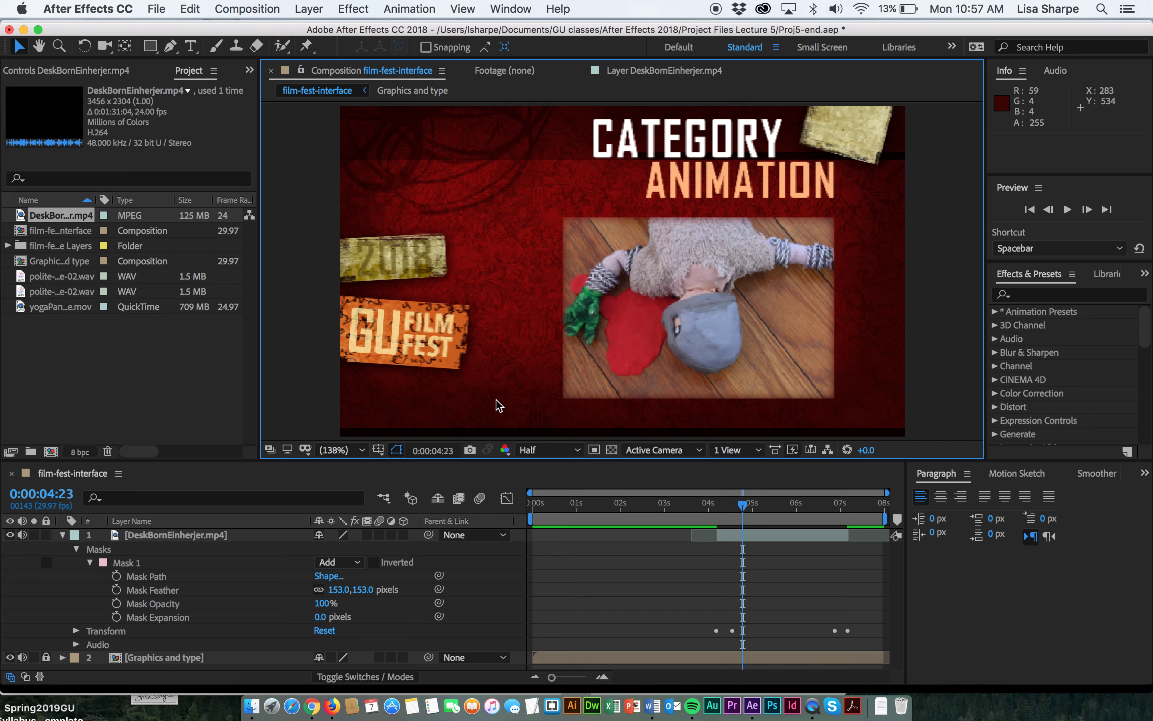
Set the Mask Feather of Mask 1 to 261 pixels and deselect the layer to check the edges.
left_click_drag(338, 590, 416, 400)
left_click(498, 376)
left_click(498, 377)
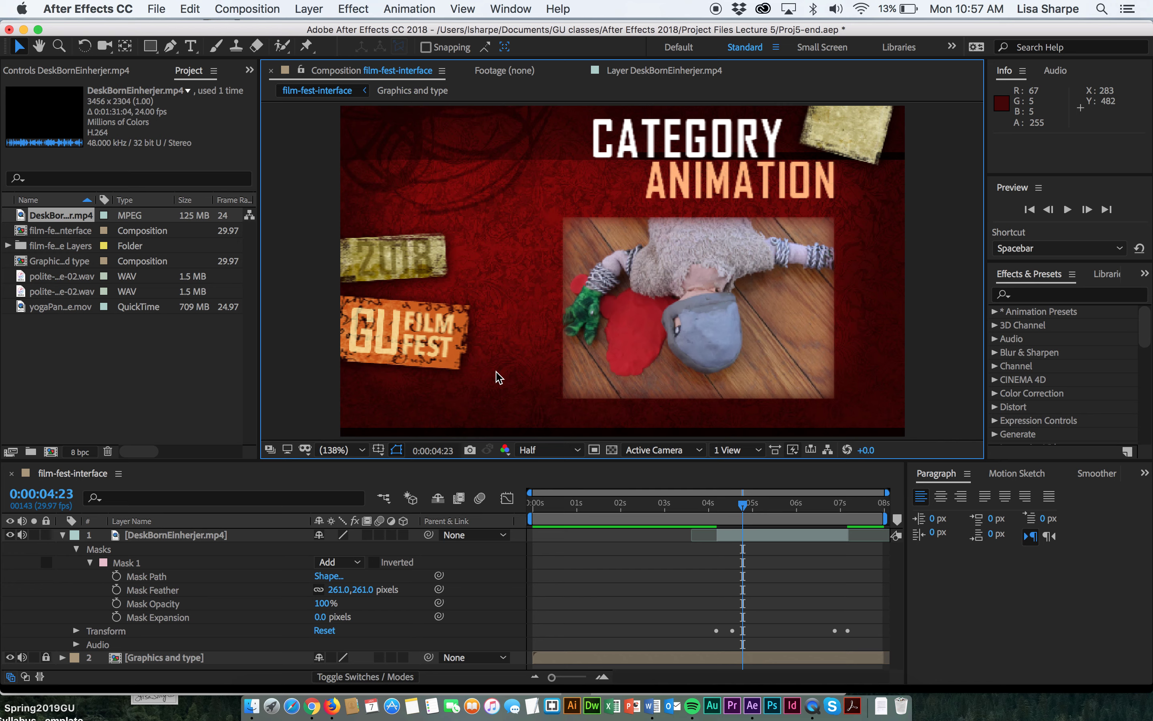
left_click(453, 554)
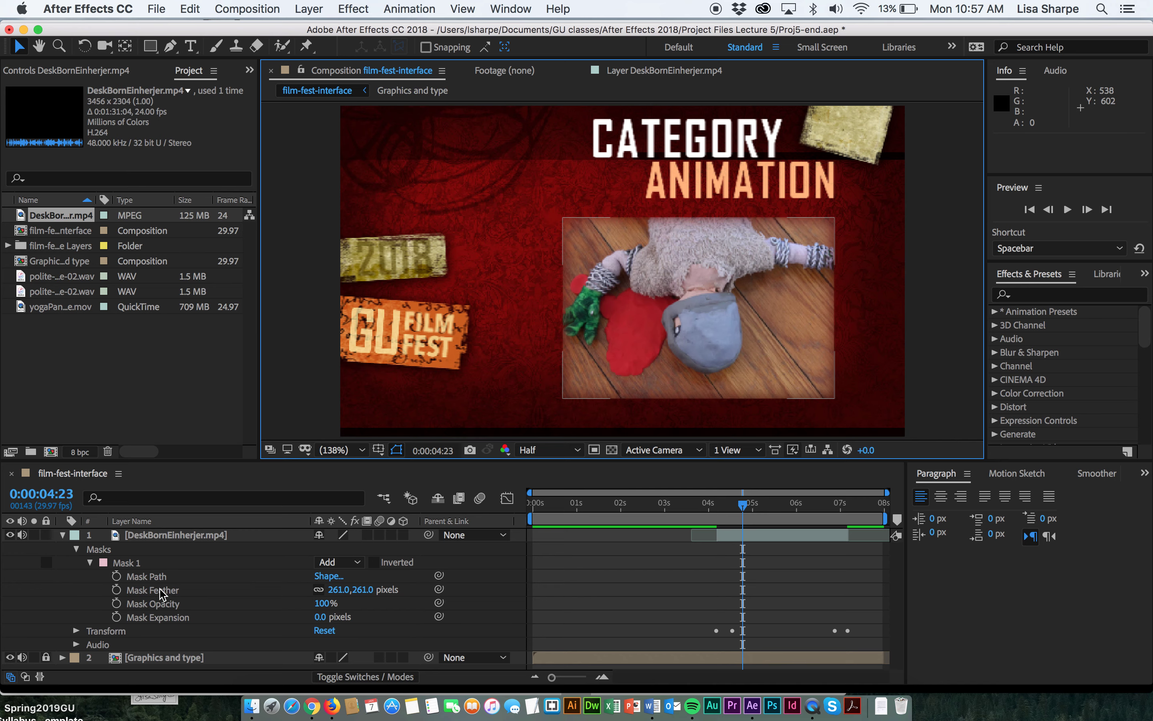
Reveal the transfer controls and set the DeskBornEinherjer.mp4 layer's blending mode to Soft Light.
left_click(76, 550)
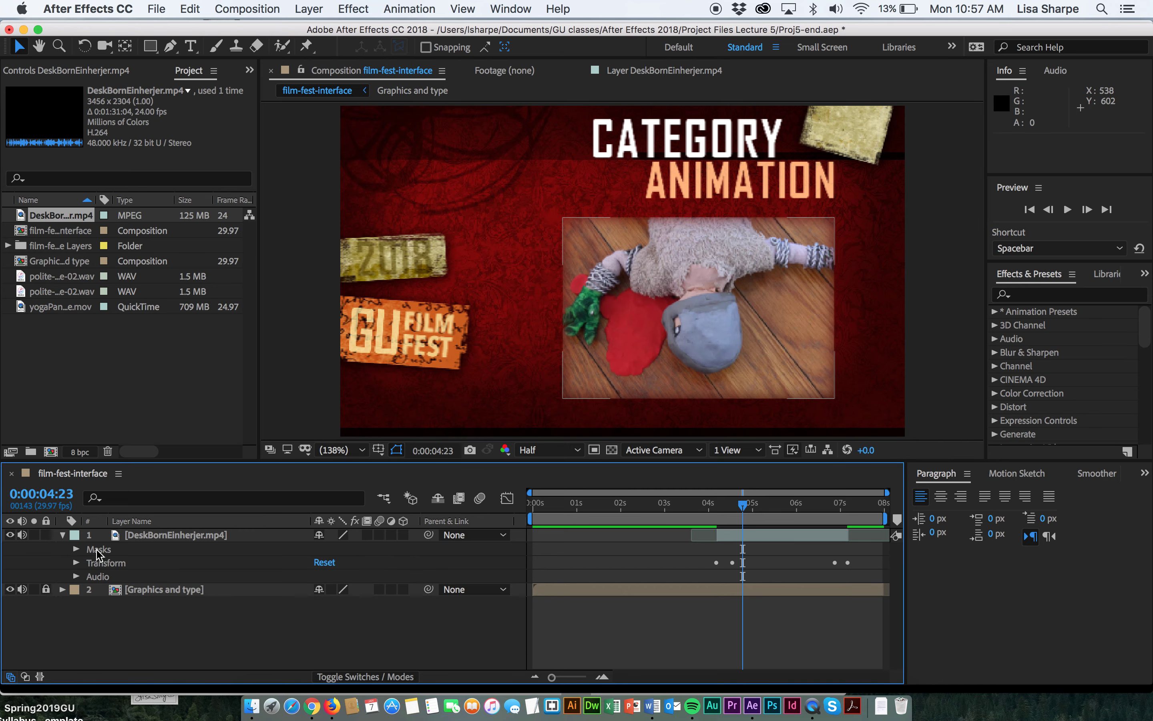
left_click(138, 535)
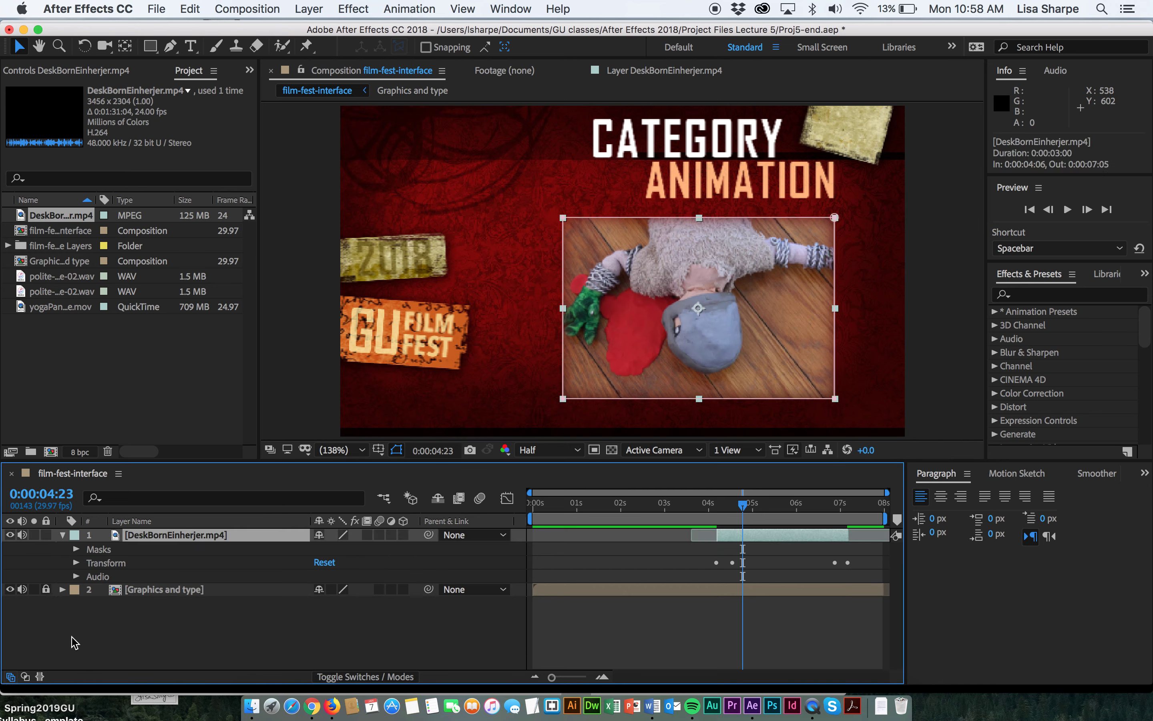
left_click(25, 676)
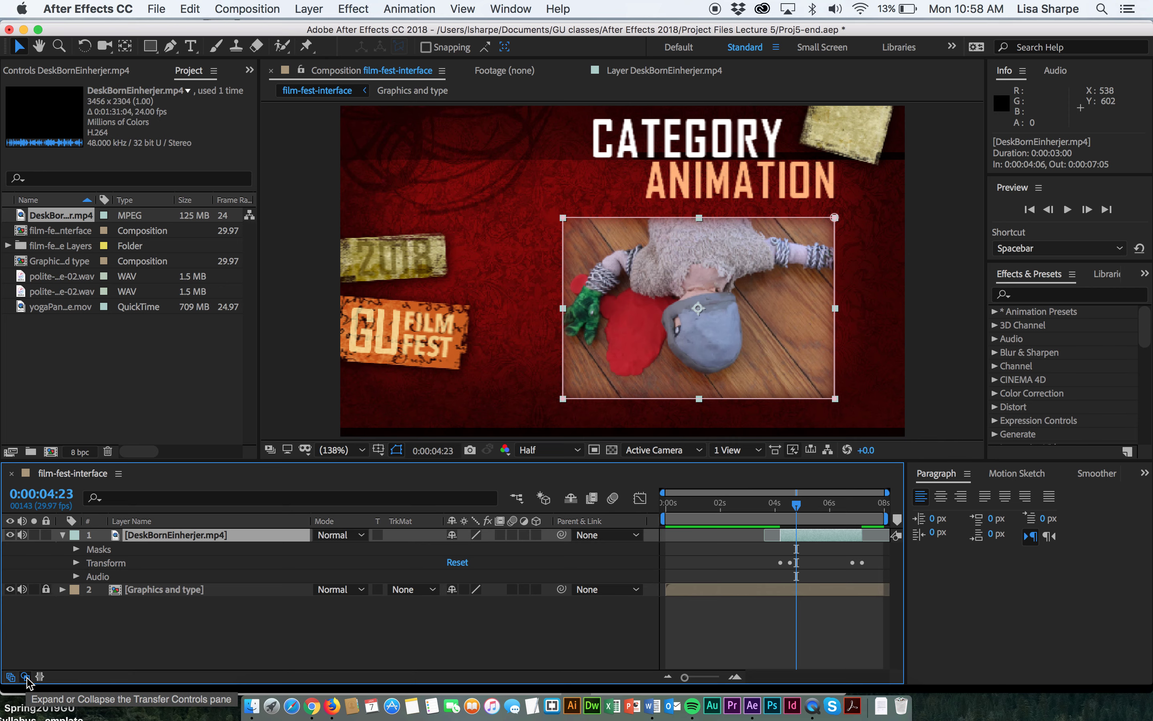
left_click(360, 536)
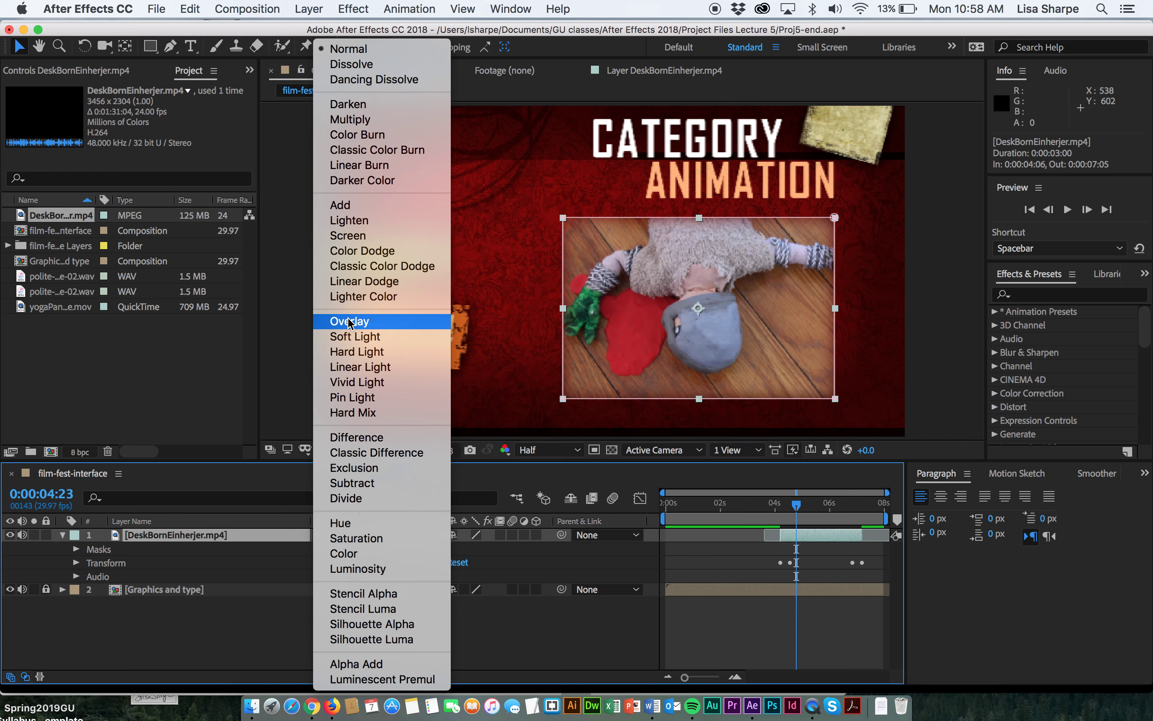
left_click(351, 338)
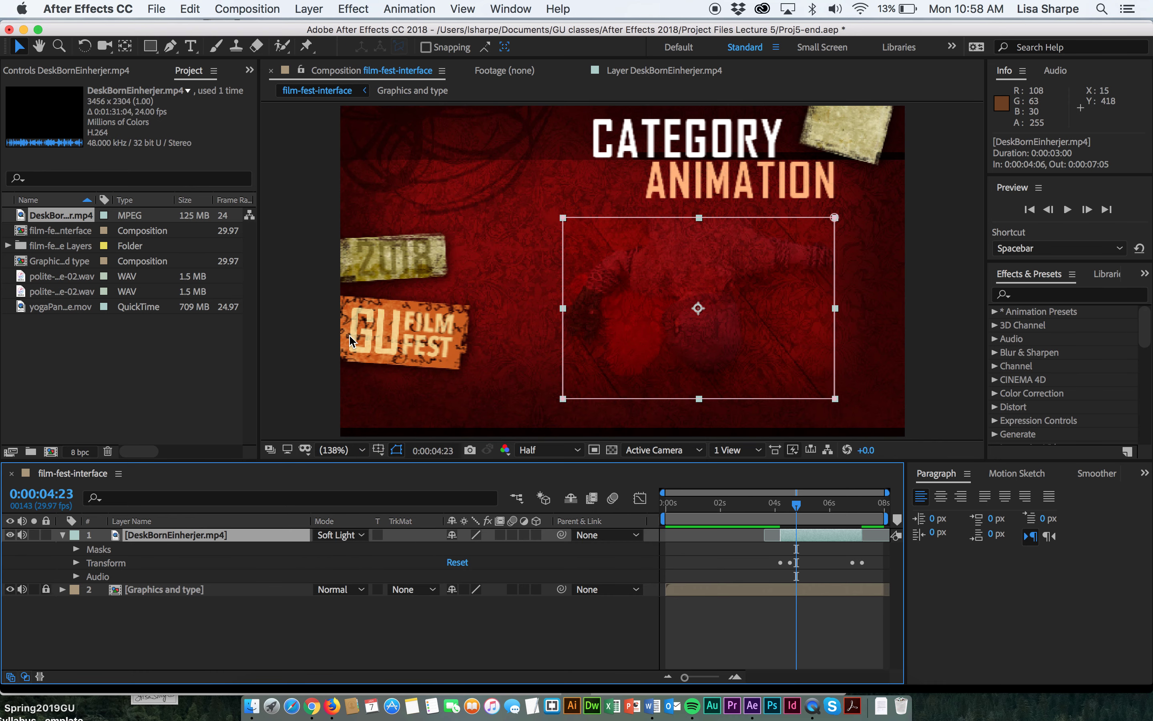
Preview the Soft Light blend of the video from 0:00:04:07.
left_click_drag(797, 512, 780, 512)
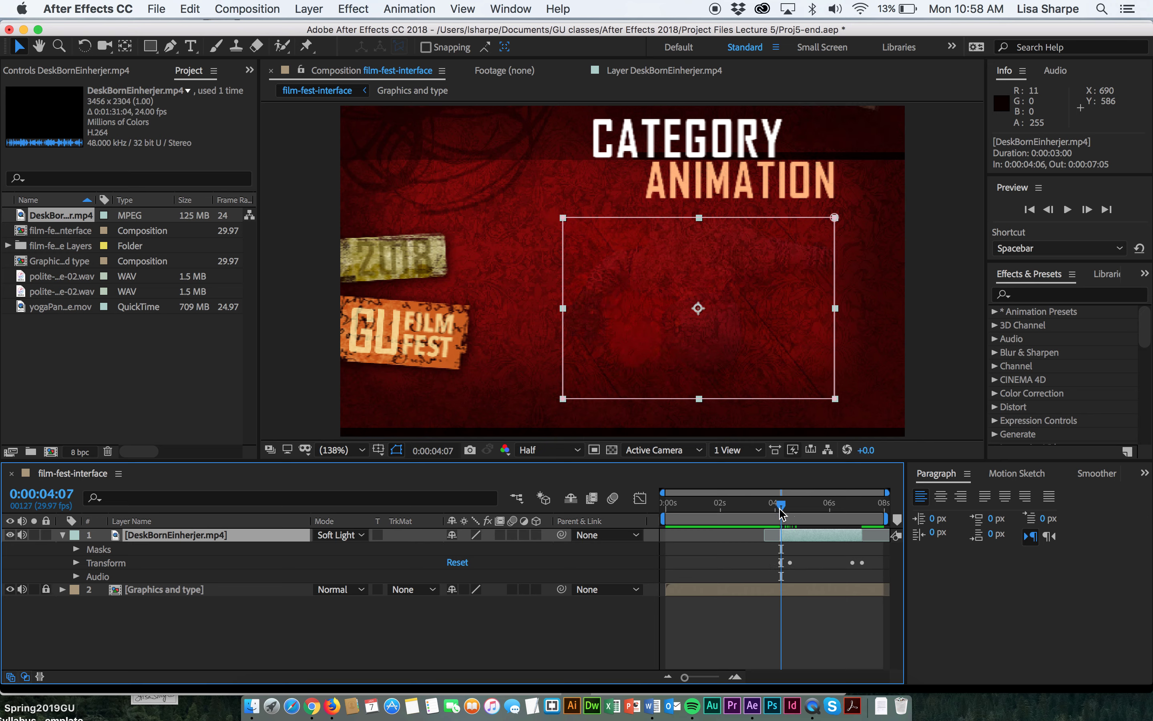
key("space")
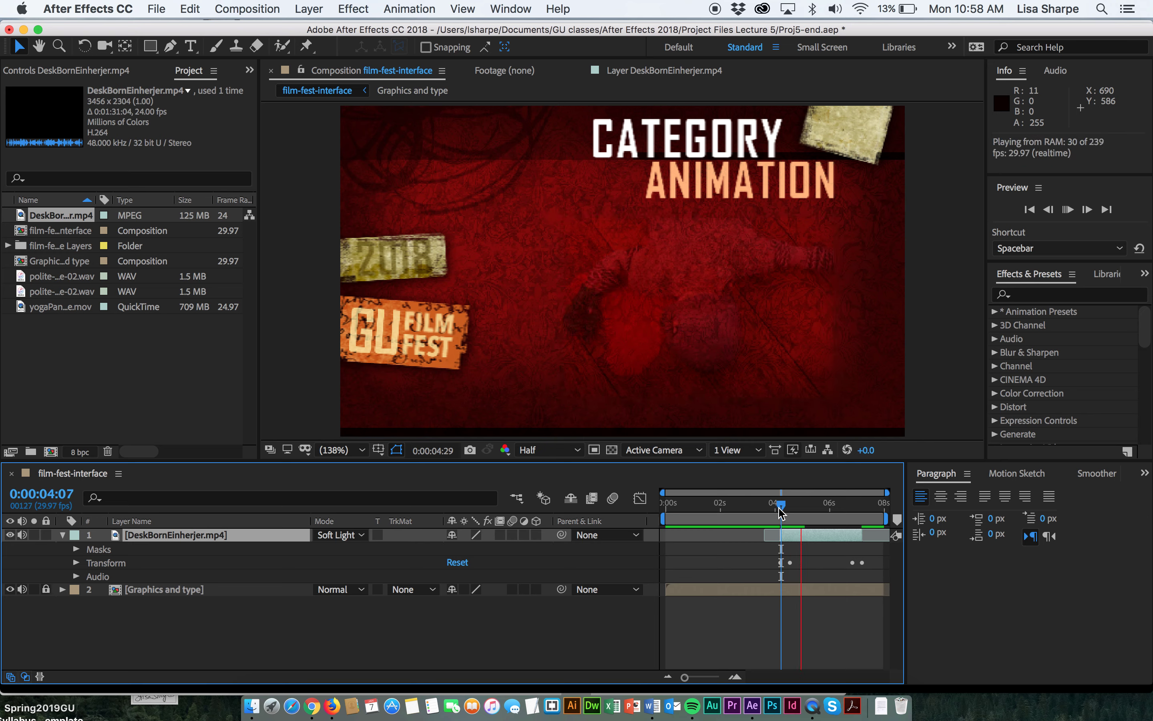
key("space")
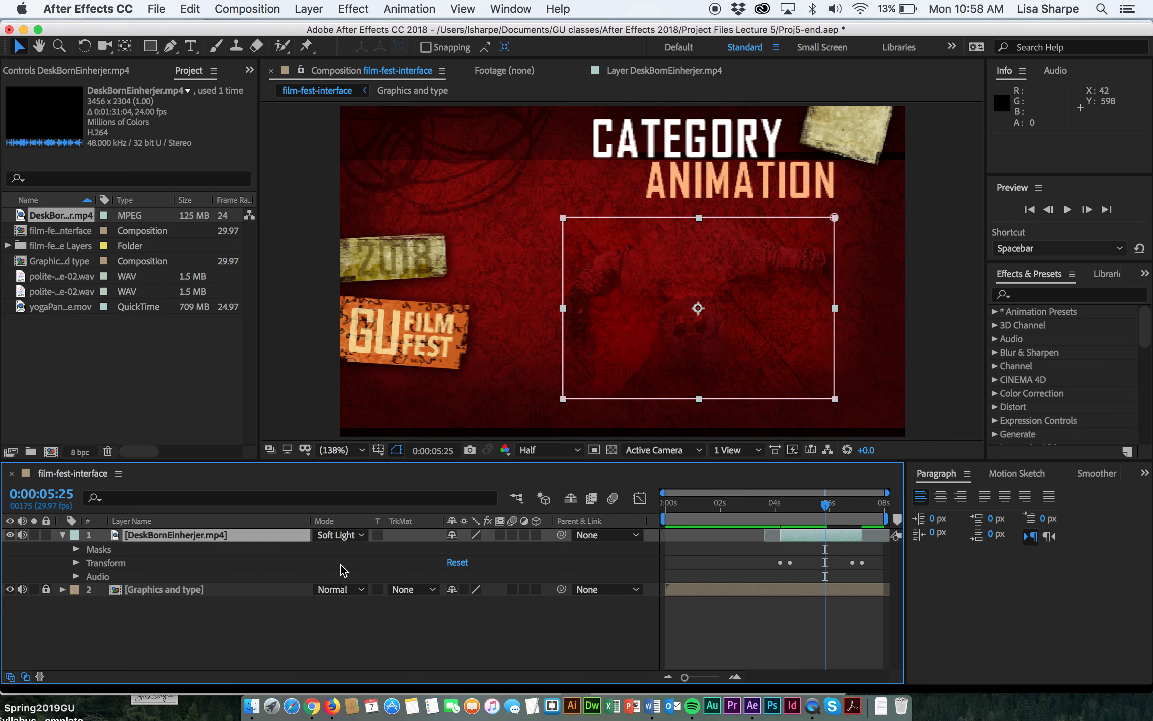
Try the Overlay blending mode on the video layer and return the layer to Normal.
left_click(353, 535)
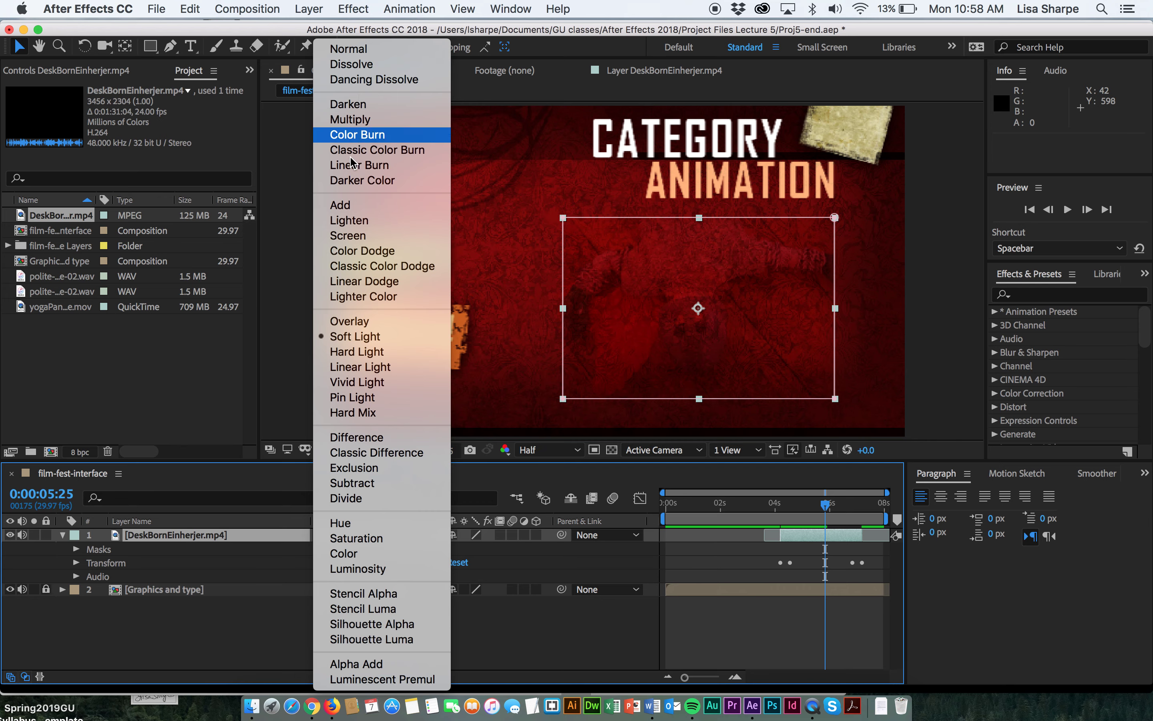
left_click(351, 323)
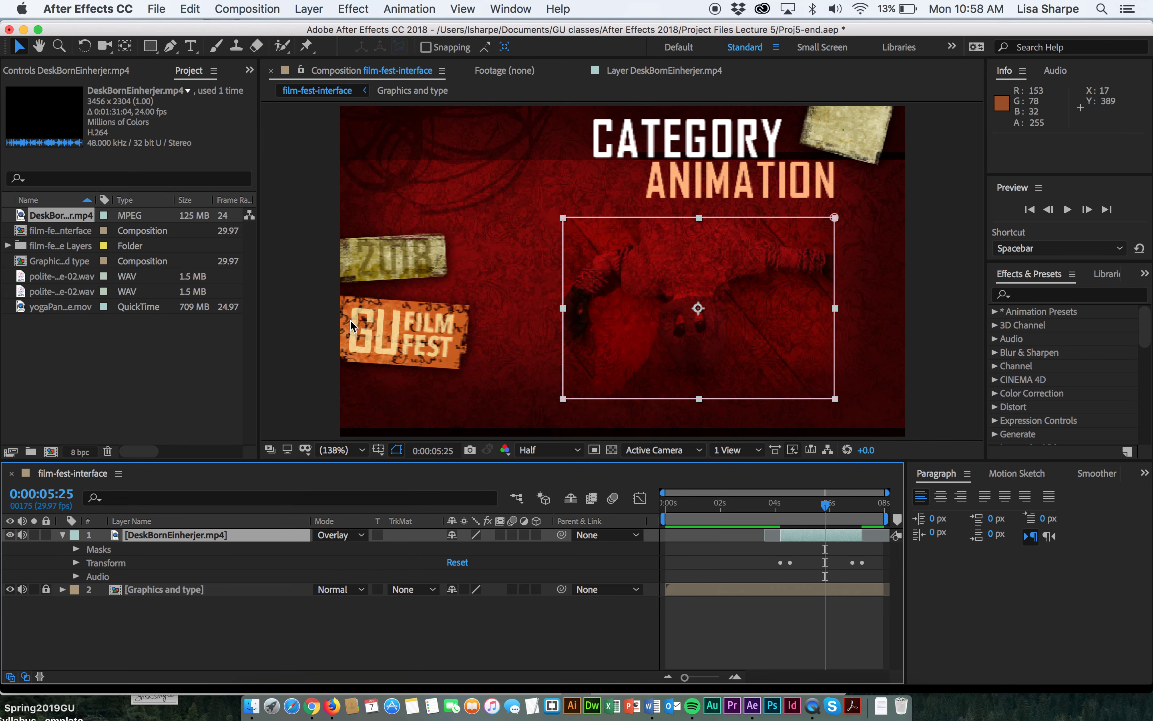
left_click(365, 537)
left_click(399, 52)
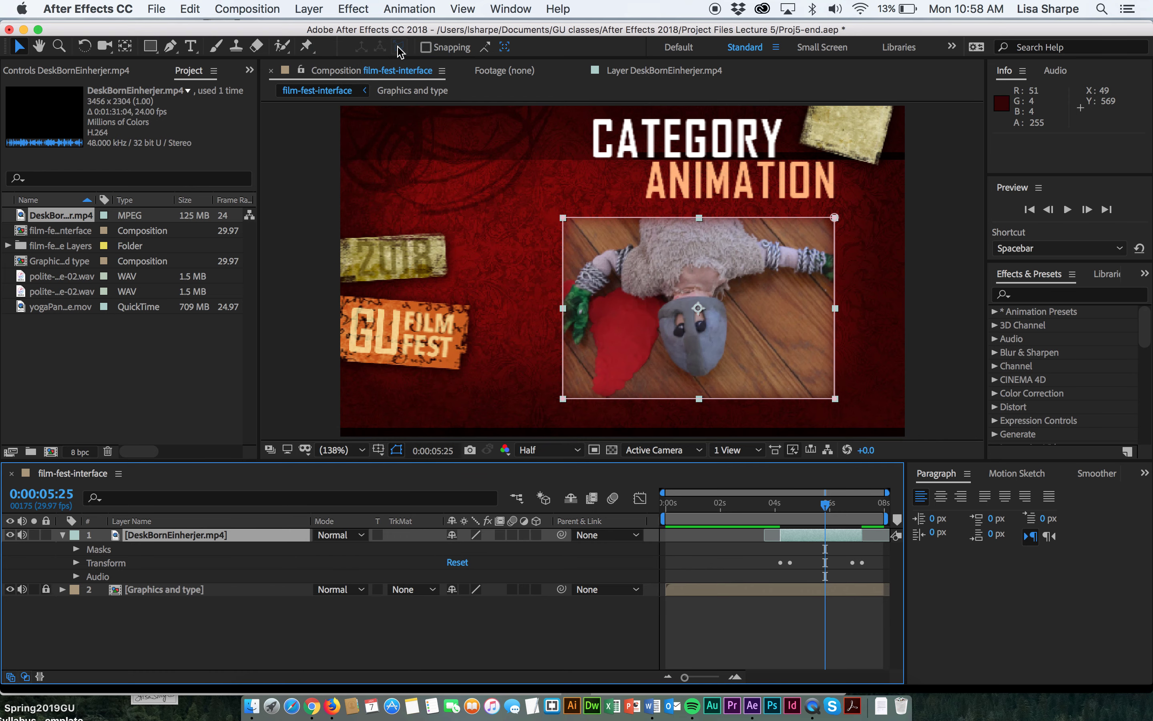
Try to set the video layer's Opacity to 85% at 0:00:04:15.
left_click(77, 563)
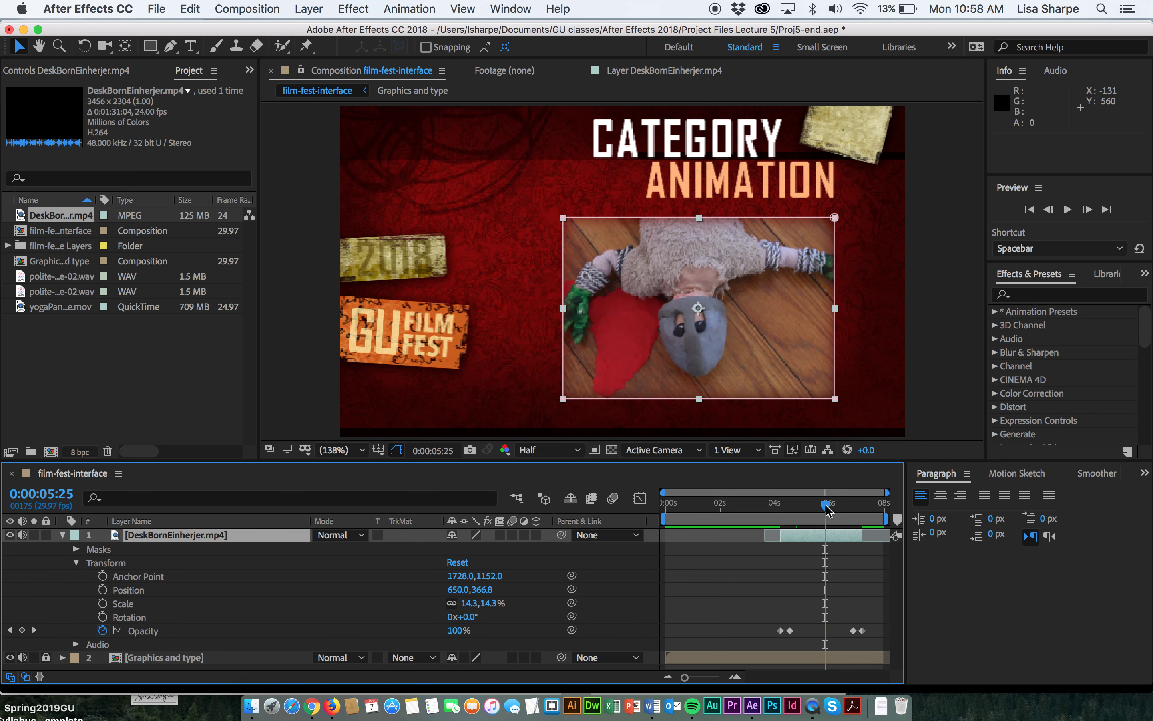
left_click_drag(828, 510, 790, 518)
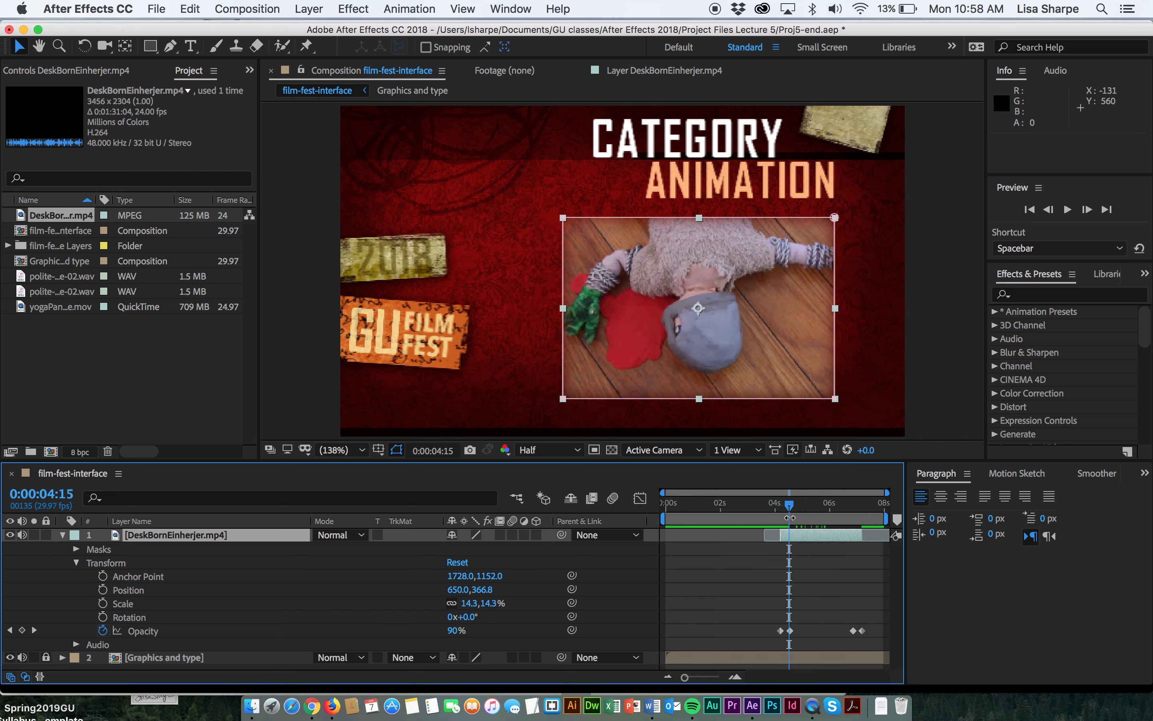
left_click(789, 631)
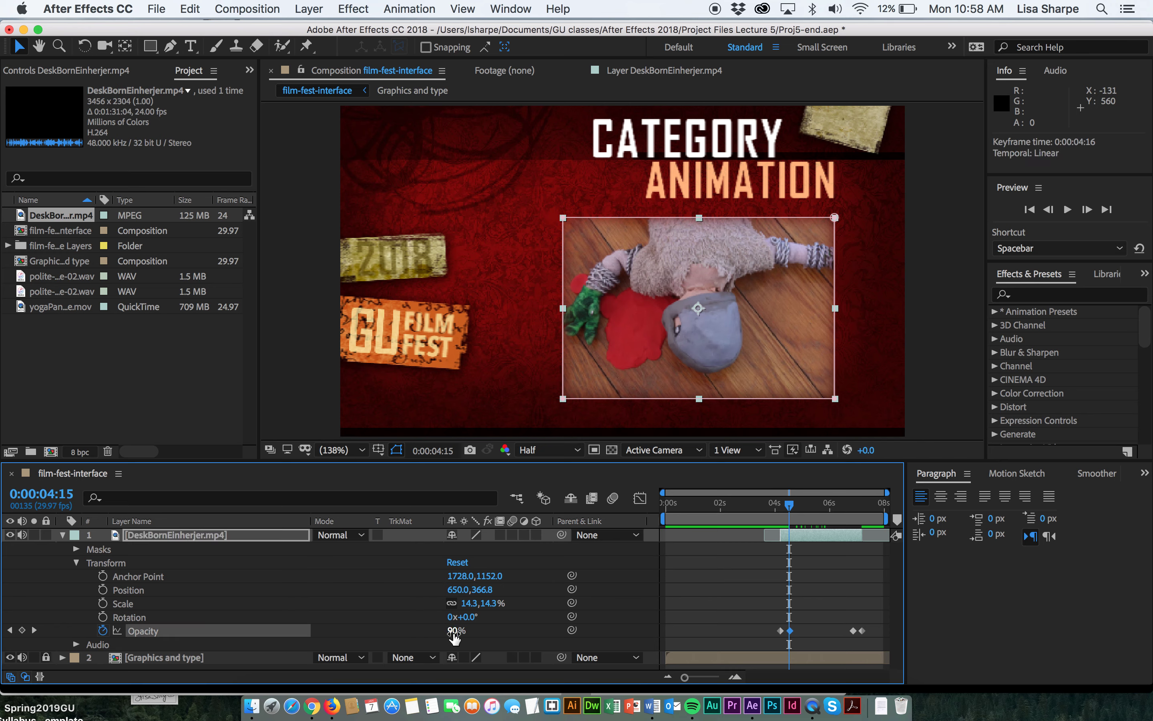
left_click(455, 631)
type("85")
key("Return")
Set the video layer's Opacity keyframe at 0:00:06:26 to 85%.
left_click(34, 630)
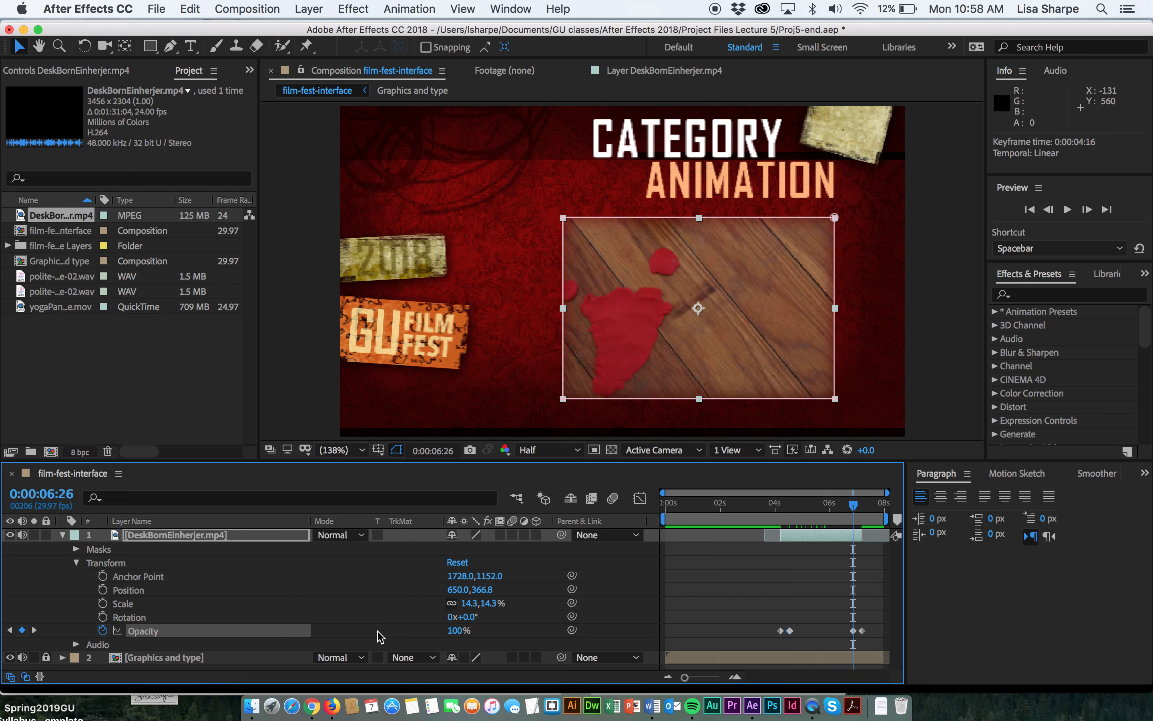
left_click(457, 630)
type("85")
key("Return")
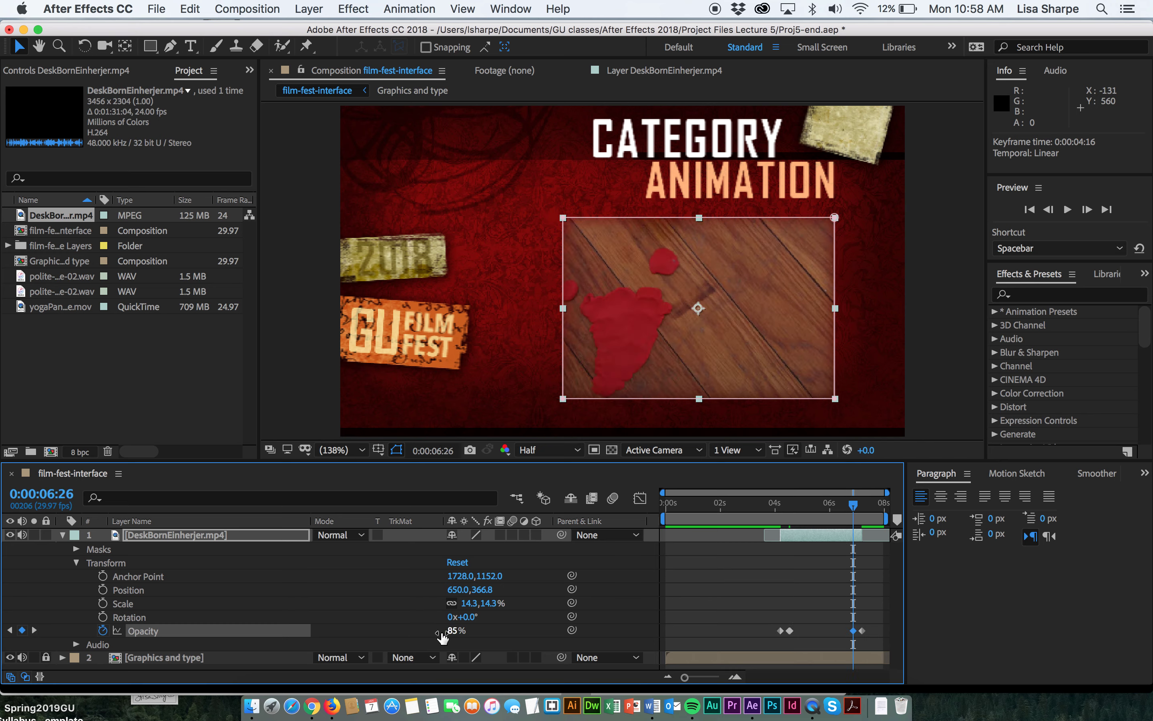
Set the video layer's Opacity keyframe at 0:00:04:16 to 85%.
left_click(10, 630)
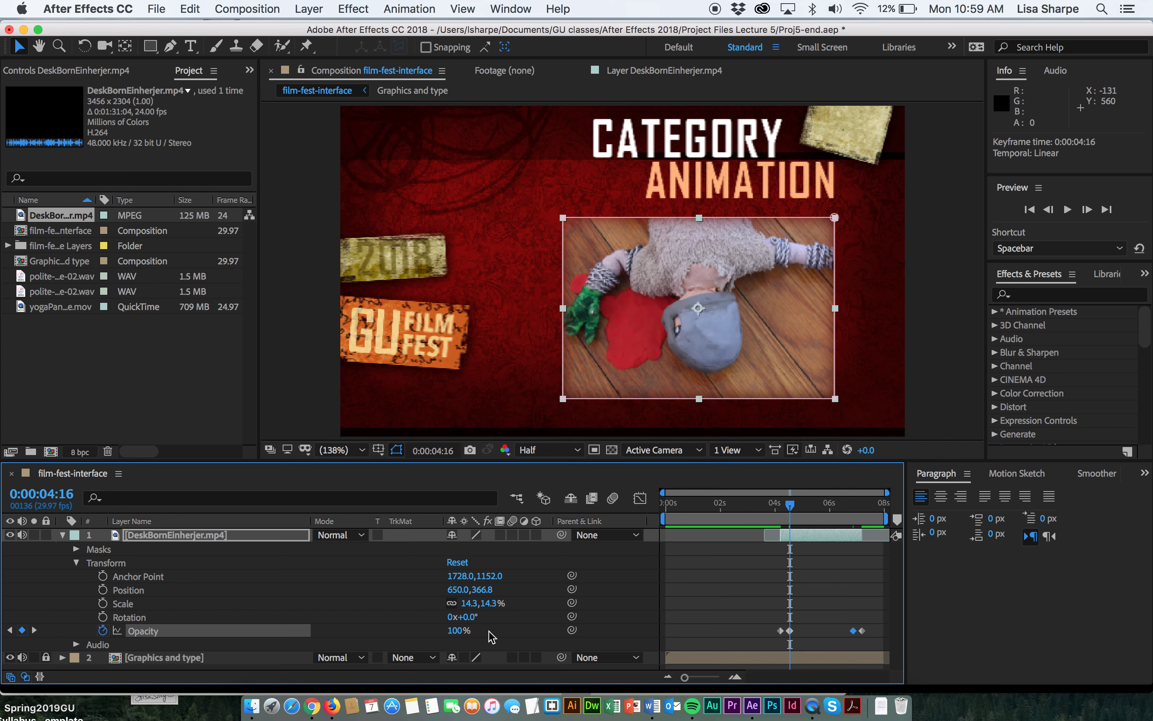
left_click(475, 631)
type("85")
key("Return")
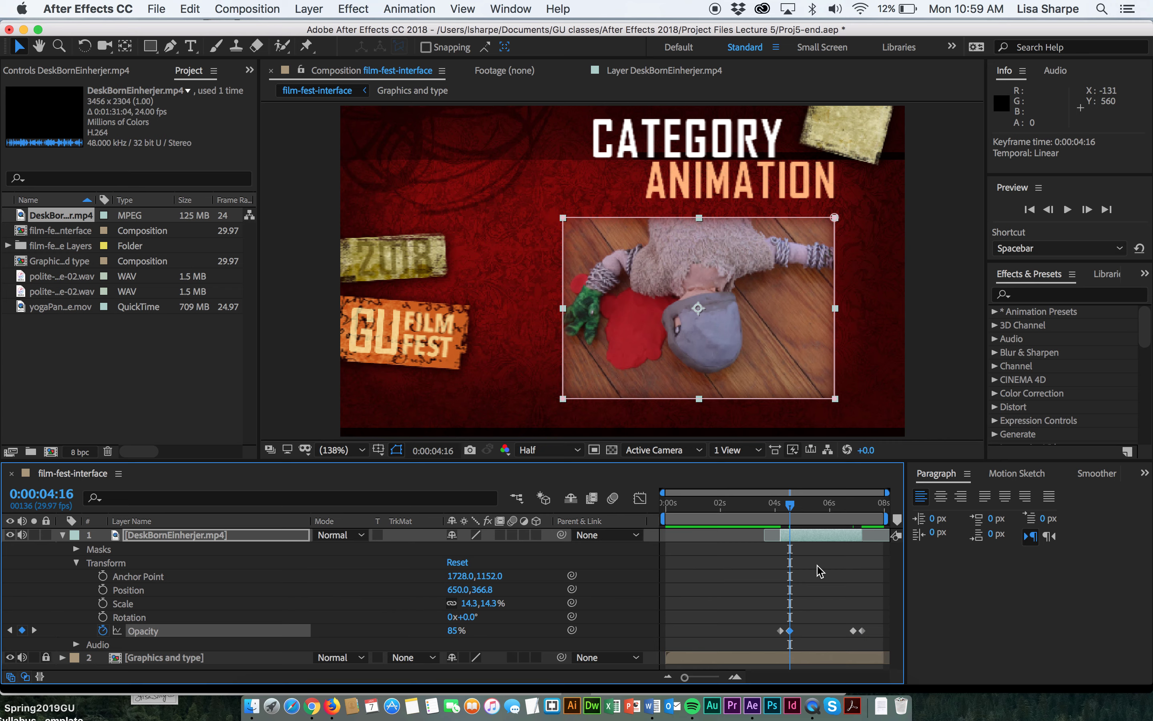
Preview the whole film-fest-interface composition from 0:00:00:00.
left_click_drag(790, 505, 667, 506)
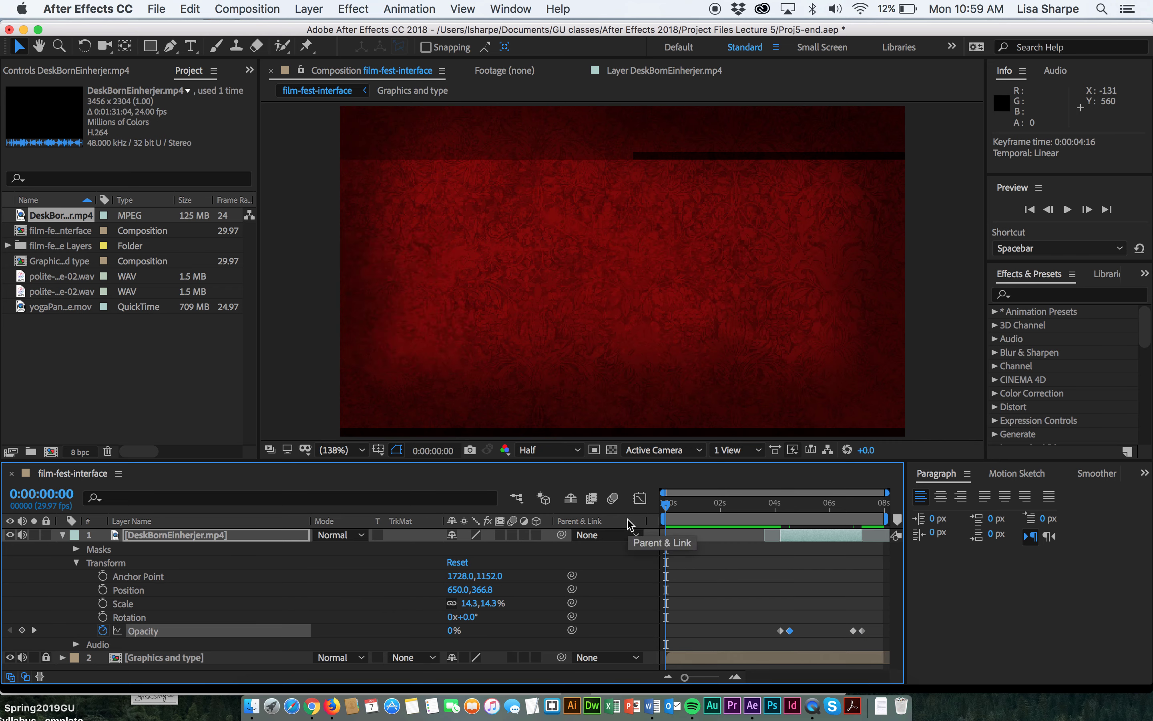
key("space")
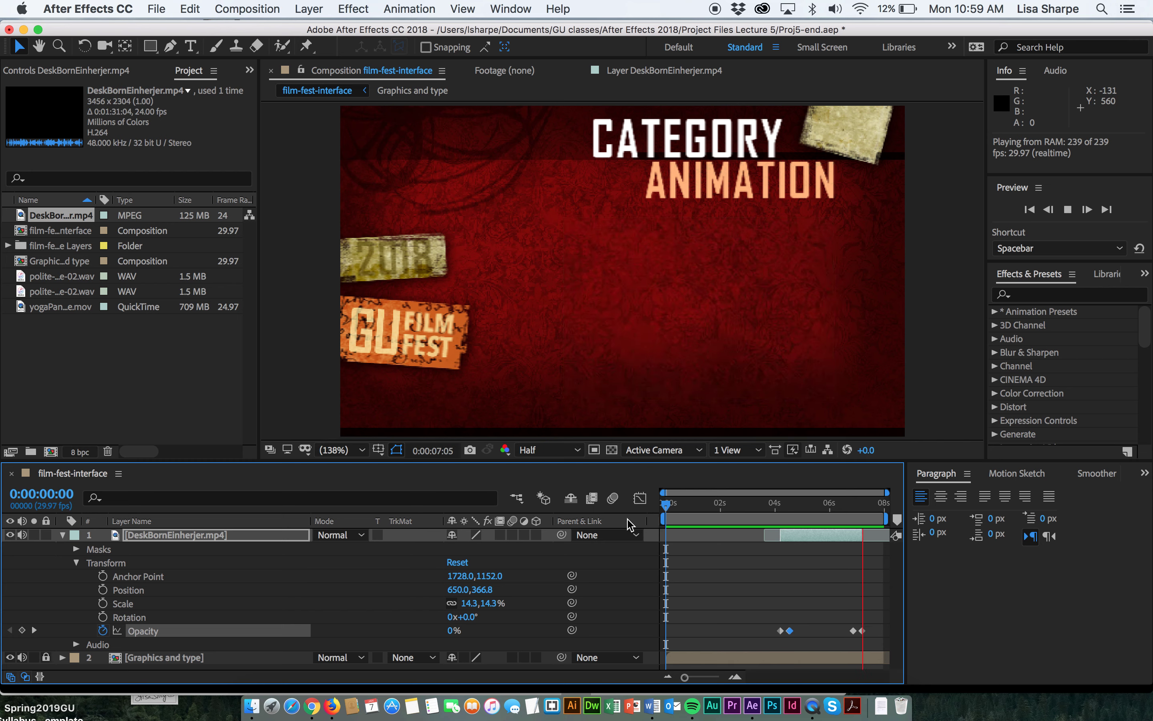
key("space")
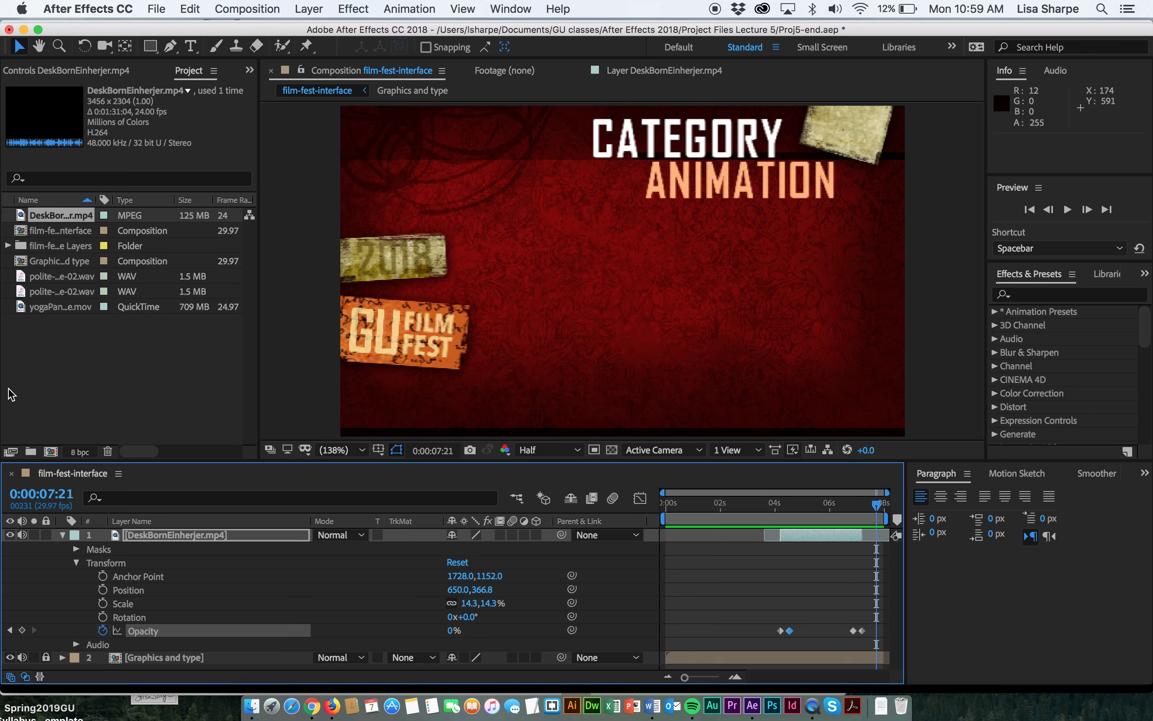
Select the yogaPants video footage in the project and move the current time to 0:00:02:26.
left_click(27, 311)
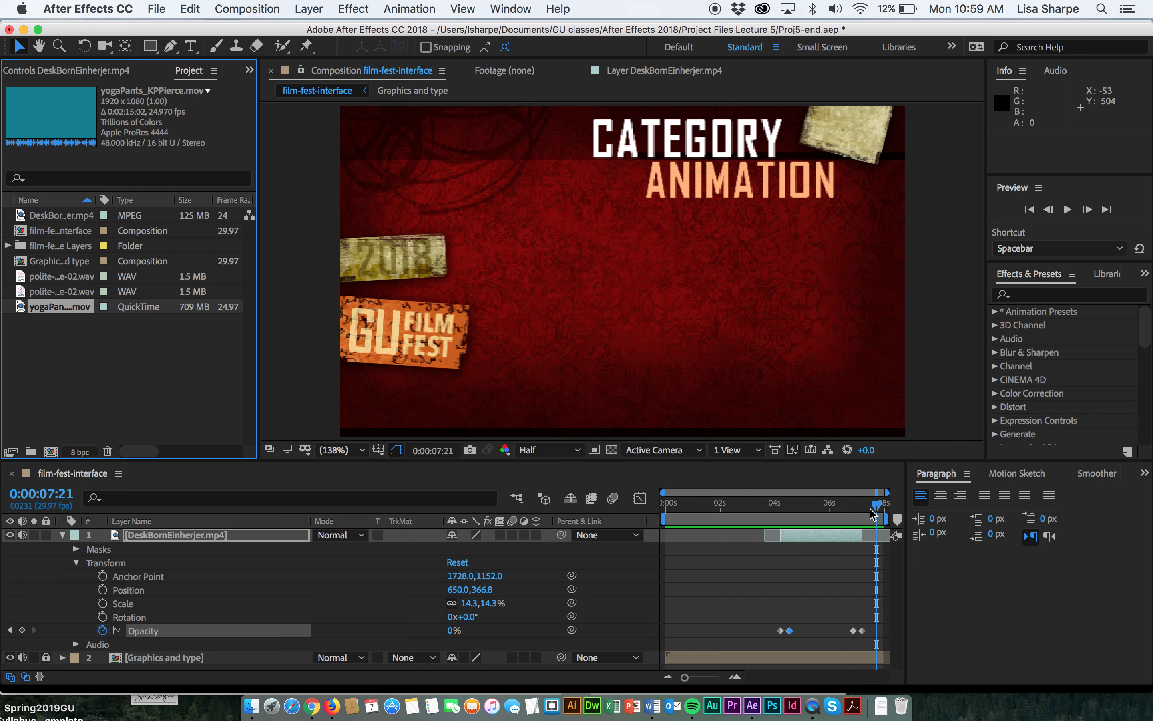
left_click_drag(871, 513, 749, 536)
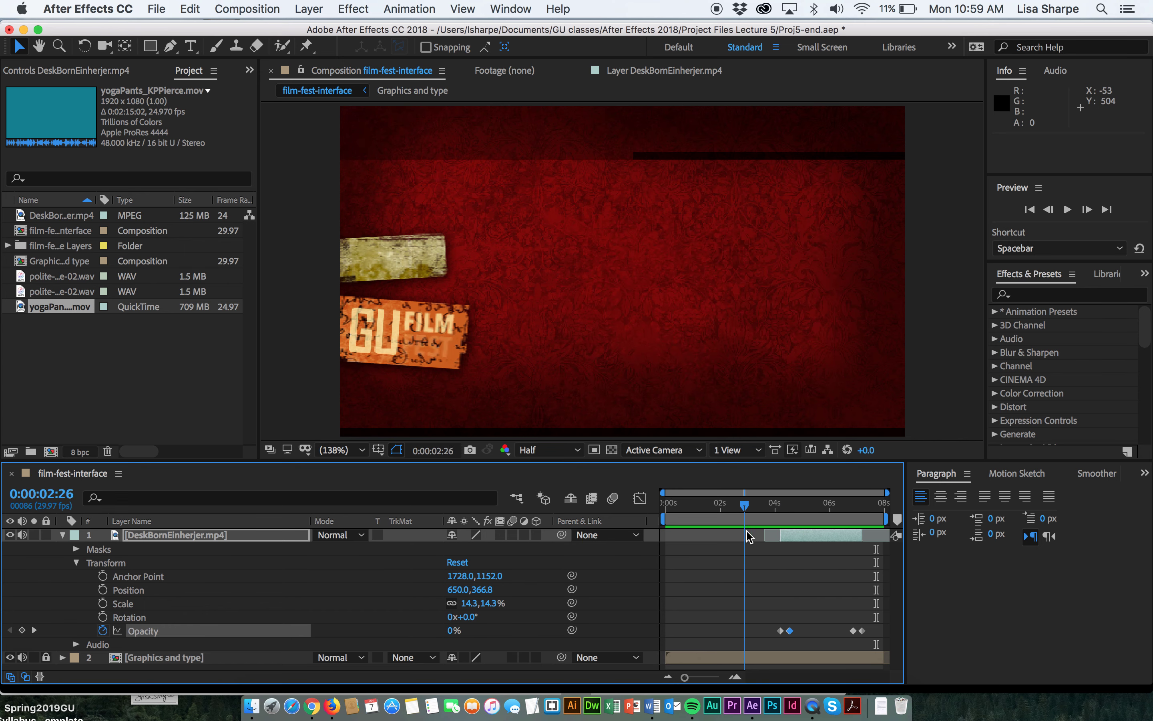